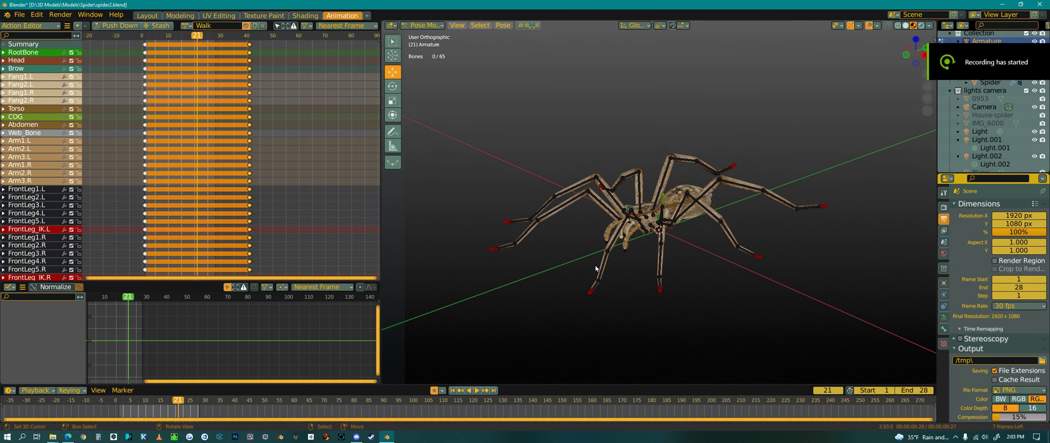
At frame 1, move the FrontLeg_IK.R bone forward along Y and slightly inward along X to extend the right front leg.
{"action": "middle_click_drag", "start_coordinate": [596, 268], "coordinate": [617, 241]}
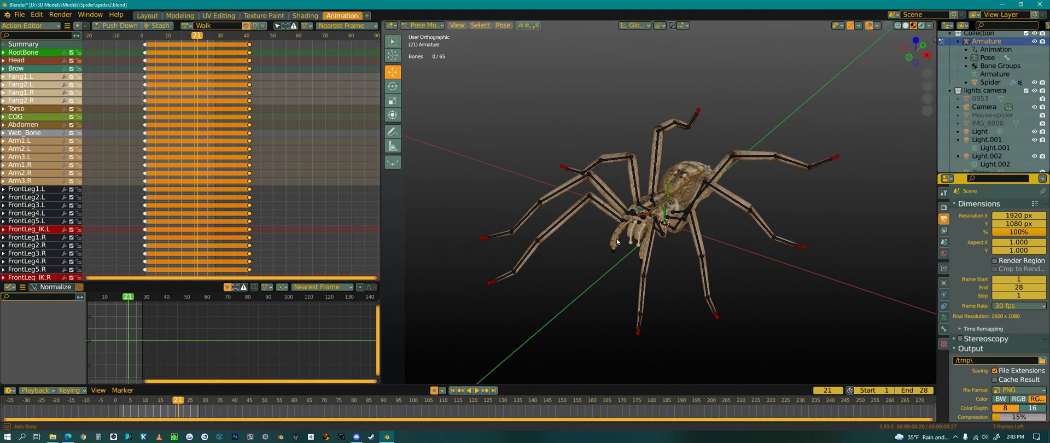
{"action": "middle_click_drag", "start_coordinate": [503, 320], "coordinate": [589, 256]}
{"action": "right_click", "coordinate": [531, 244]}
{"action": "left_click", "coordinate": [533, 245]}
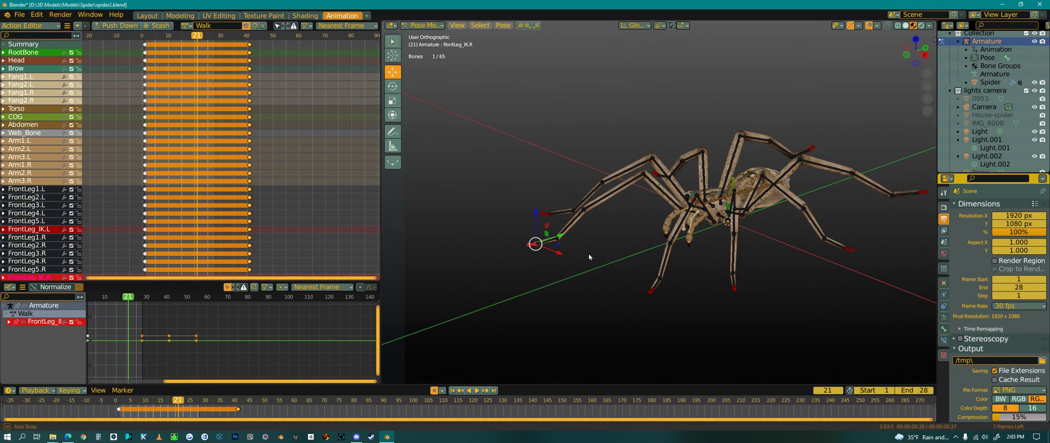
{"action": "left_click_drag", "start_coordinate": [197, 132], "coordinate": [145, 157]}
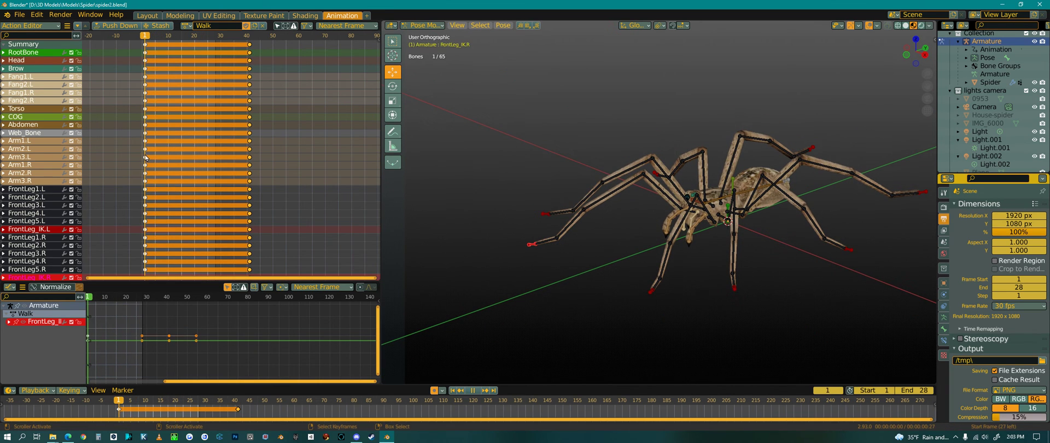
{"action": "middle_click_drag", "start_coordinate": [667, 325], "coordinate": [771, 211]}
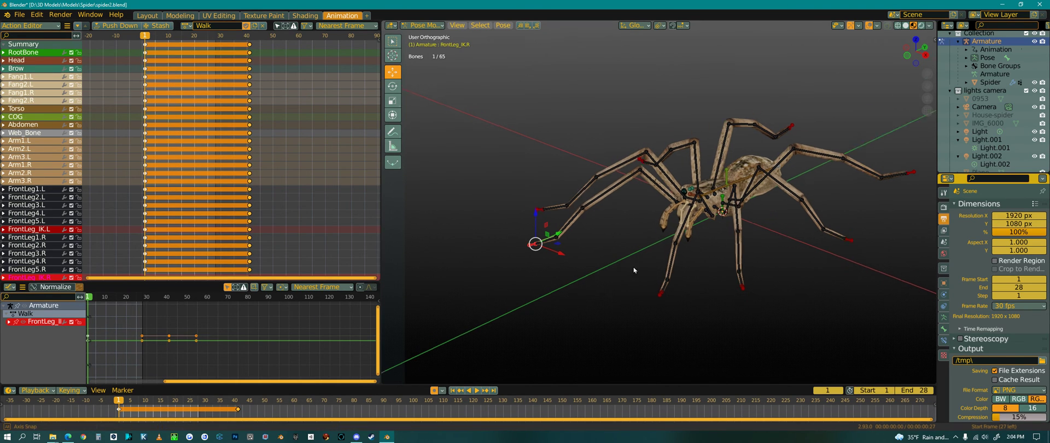
{"action": "middle_click_drag", "start_coordinate": [628, 270], "coordinate": [426, 273]}
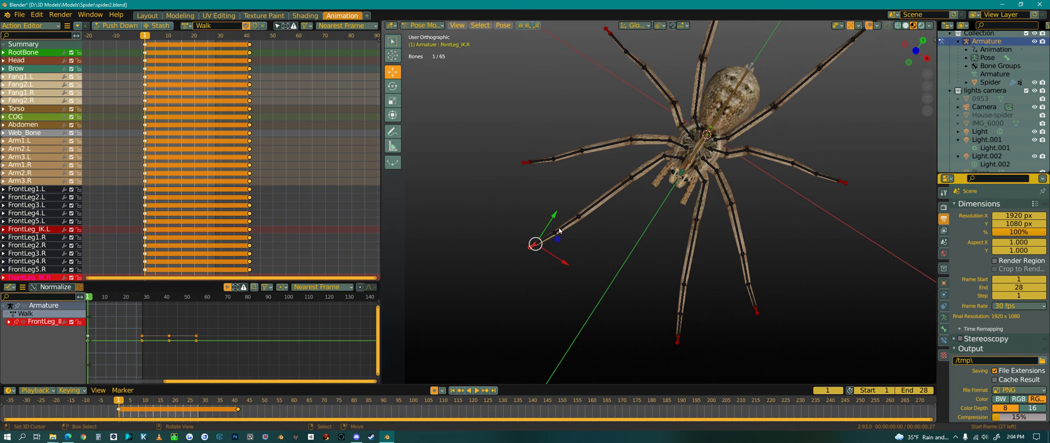
{"action": "left_click_drag", "start_coordinate": [558, 216], "coordinate": [542, 233]}
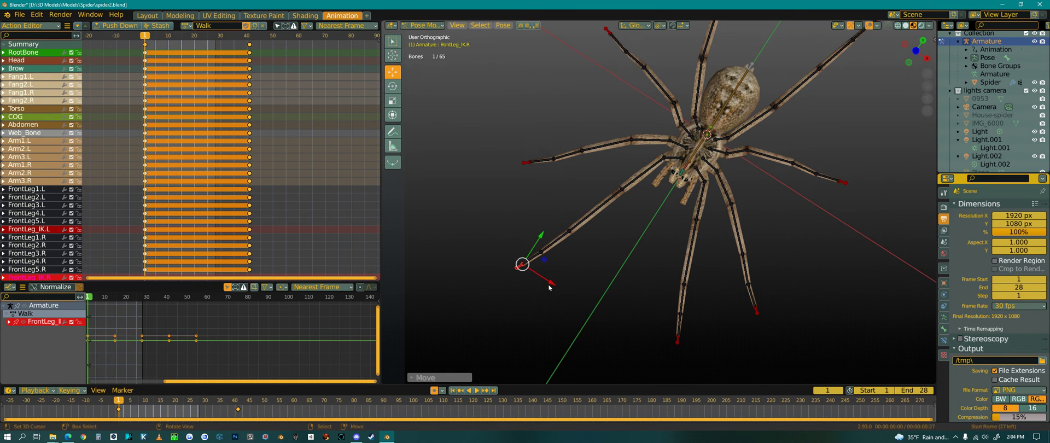
{"action": "left_click_drag", "start_coordinate": [549, 287], "coordinate": [564, 294]}
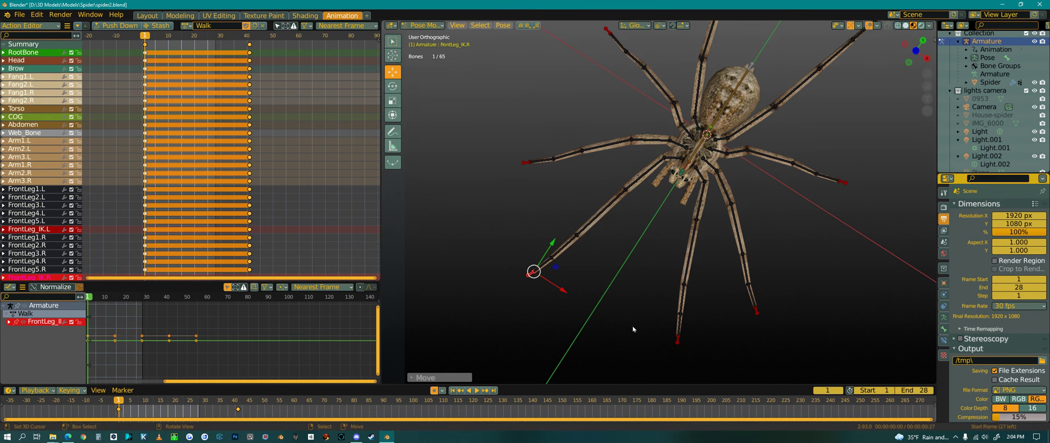
Pull the FrontLeg_IK.L bone back along Y toward the body and shift it slightly outward along X.
{"action": "middle_click_drag", "start_coordinate": [632, 326], "coordinate": [533, 184]}
{"action": "left_click", "coordinate": [554, 280]}
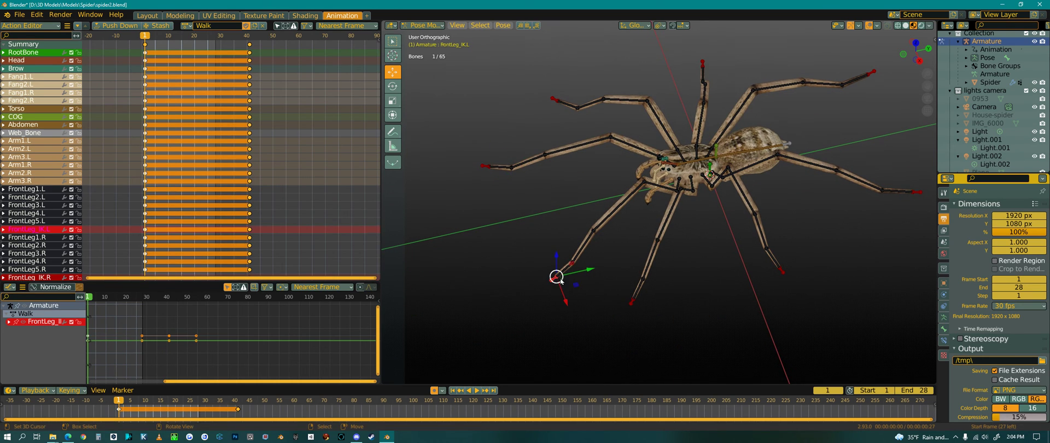
{"action": "middle_click_drag", "start_coordinate": [556, 278], "coordinate": [594, 276]}
{"action": "left_click_drag", "start_coordinate": [594, 275], "coordinate": [678, 271]}
{"action": "middle_click_drag", "start_coordinate": [678, 272], "coordinate": [737, 198]}
{"action": "scroll", "coordinate": [627, 225], "scroll_direction": "up", "scroll_amount": 5}
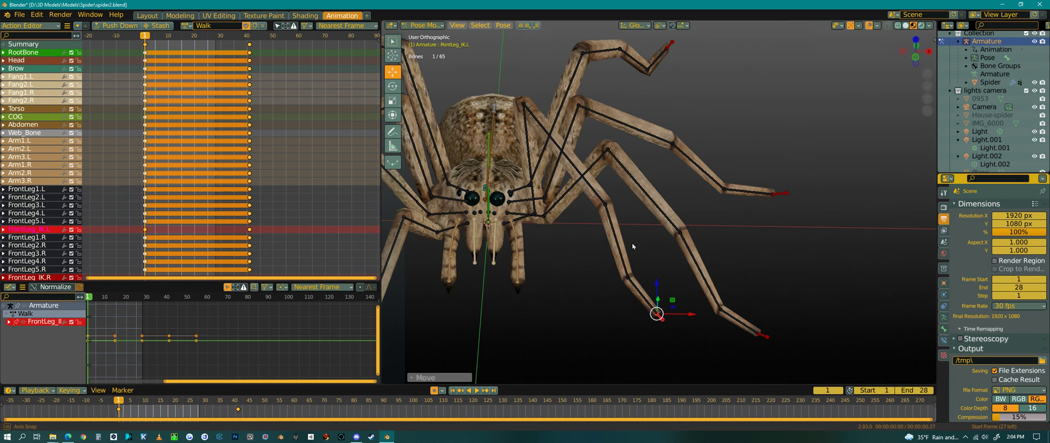
{"action": "scroll", "coordinate": [562, 217], "scroll_direction": "down", "scroll_amount": 3}
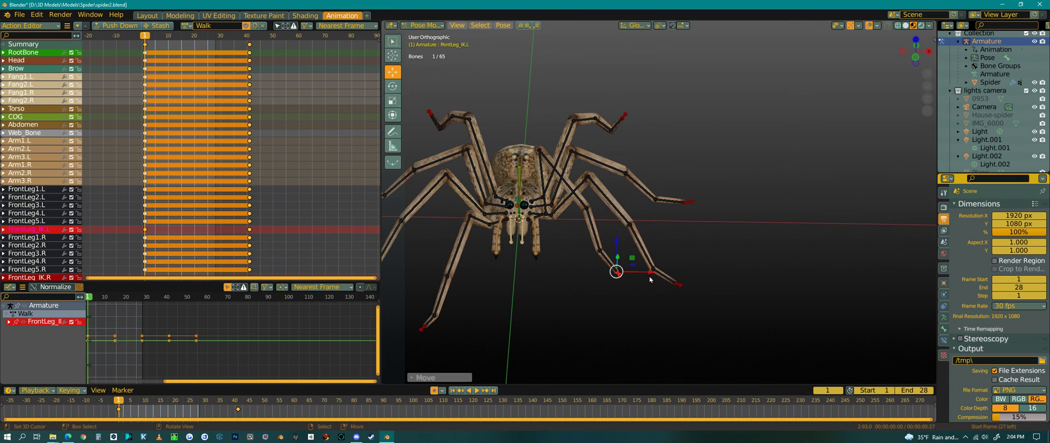
{"action": "left_click_drag", "start_coordinate": [649, 272], "coordinate": [657, 273]}
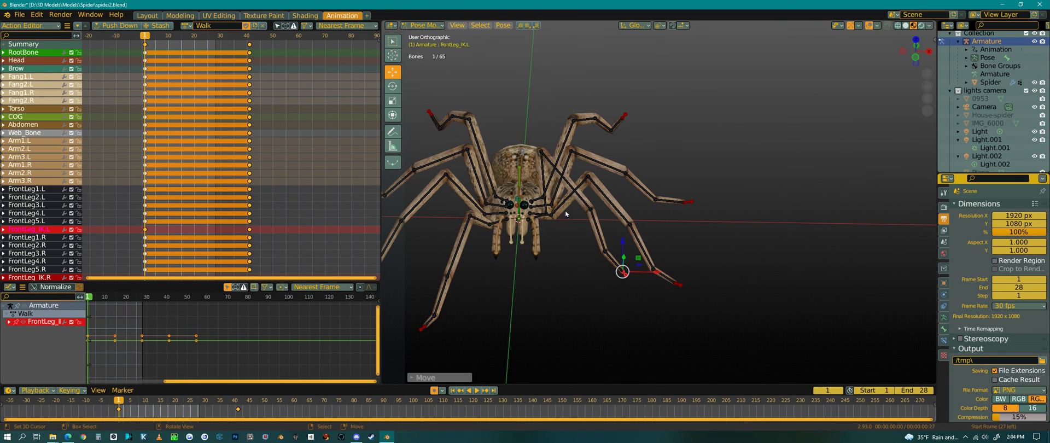
Rotate the FrontLeg2.L bone outward in the front view and adjust its rotation from the side.
{"action": "left_click", "coordinate": [544, 175]}
{"action": "middle_click_drag", "start_coordinate": [552, 238], "coordinate": [552, 231]}
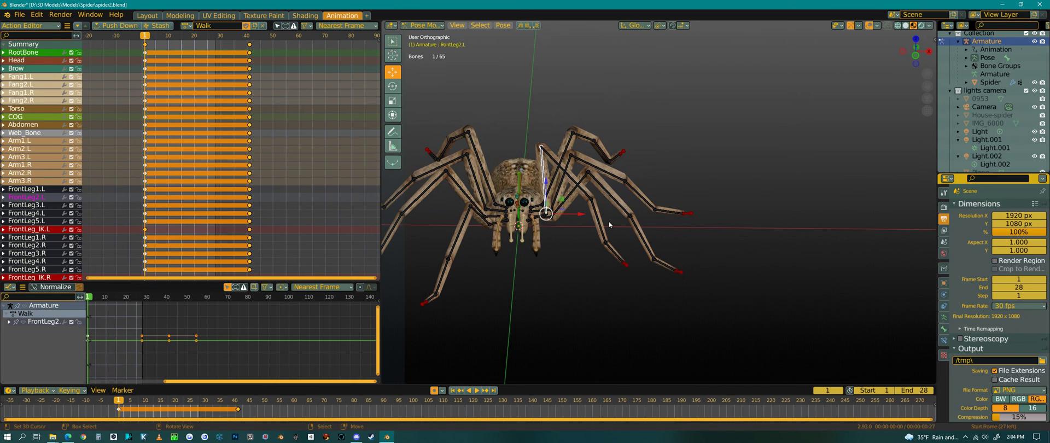
{"action": "key", "text": "KP_1"}
{"action": "key", "text": "r"}
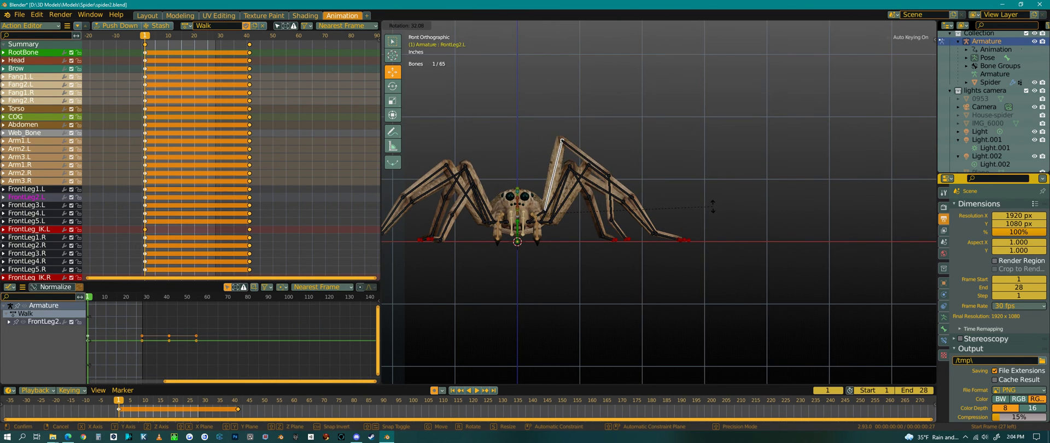
{"action": "left_click", "coordinate": [712, 205]}
{"action": "middle_click_drag", "start_coordinate": [713, 205], "coordinate": [810, 217]}
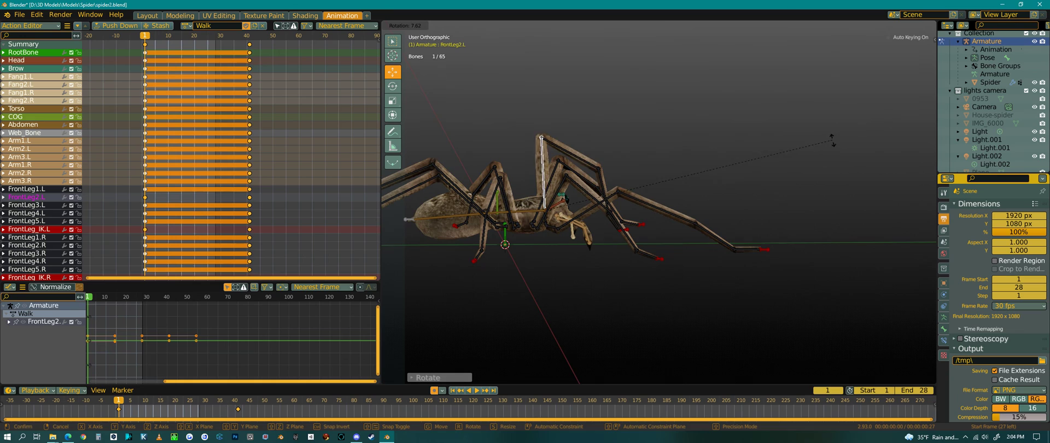
Move the FrontMidLeg_IK.L bone inward along X so its foot sits close to the left front foot.
{"action": "middle_click_drag", "start_coordinate": [832, 159], "coordinate": [707, 265]}
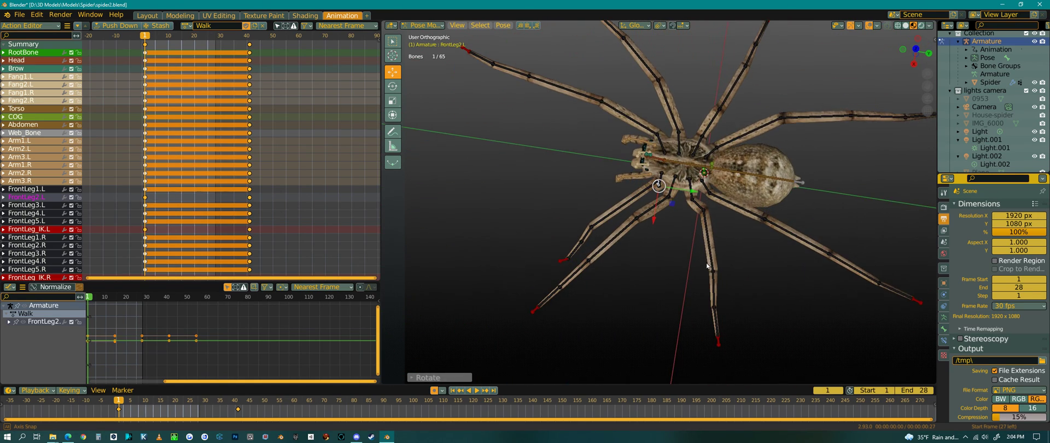
{"action": "middle_click_drag", "start_coordinate": [583, 220], "coordinate": [609, 208]}
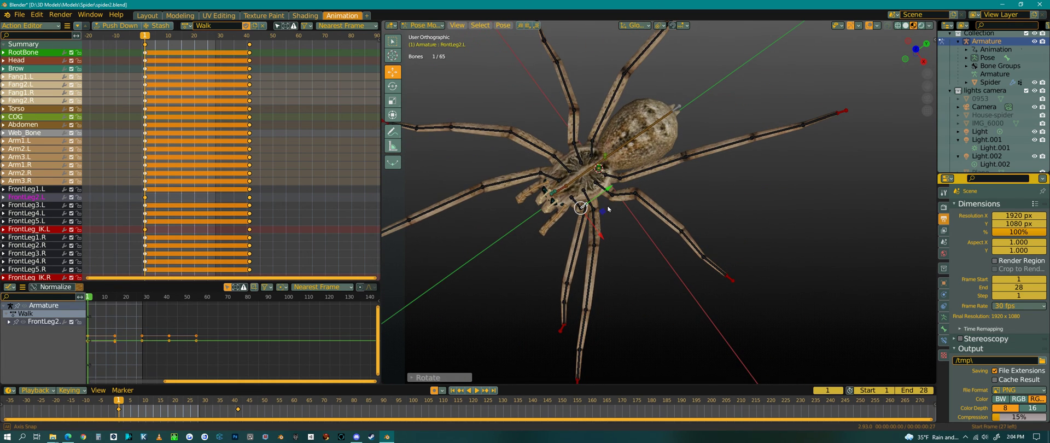
{"action": "scroll", "coordinate": [630, 196], "scroll_direction": "down", "scroll_amount": 3}
{"action": "scroll", "coordinate": [600, 300], "scroll_direction": "up", "scroll_amount": 4}
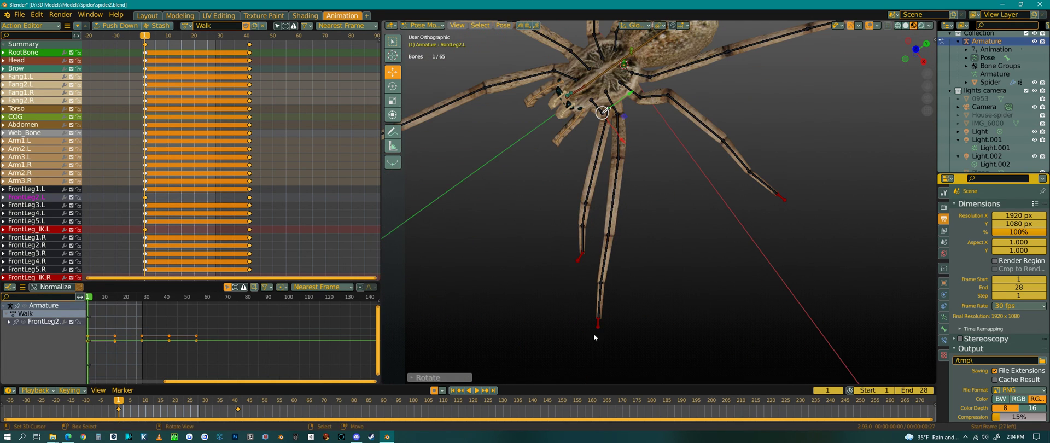
{"action": "left_click", "coordinate": [598, 323]}
{"action": "scroll", "coordinate": [651, 291], "scroll_direction": "down", "scroll_amount": 5}
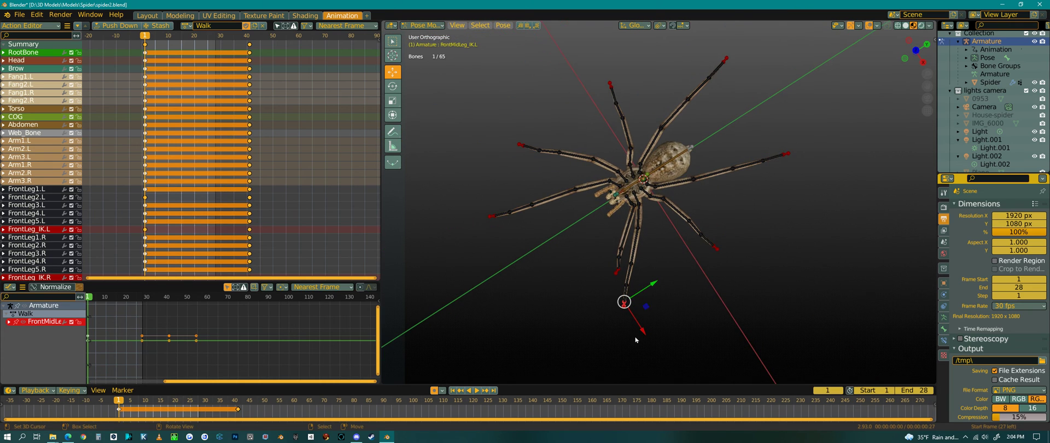
{"action": "scroll", "coordinate": [635, 340], "scroll_direction": "up", "scroll_amount": 5}
{"action": "left_click_drag", "start_coordinate": [632, 303], "coordinate": [613, 264]}
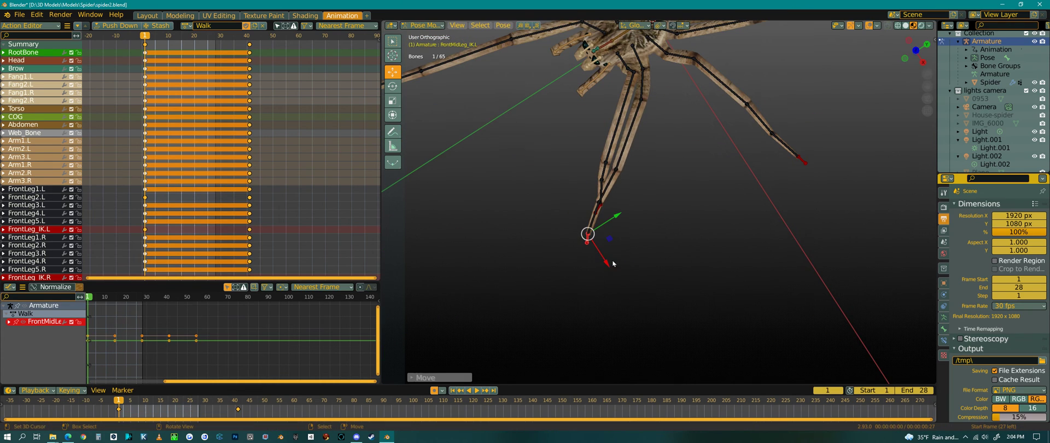
Move the FrontMidLeg_IK.R bone backward along Y until the leg points almost straight out sideways.
{"action": "middle_click_drag", "start_coordinate": [618, 220], "coordinate": [628, 146]}
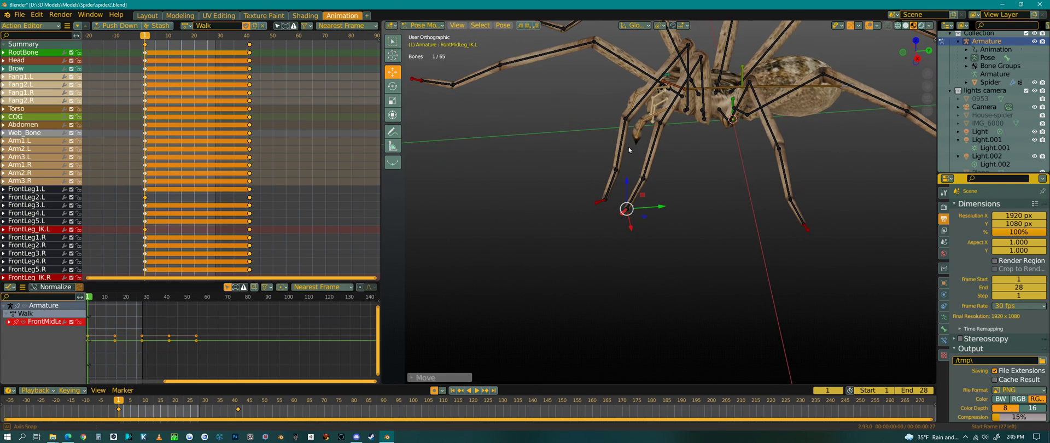
{"action": "middle_click_drag", "start_coordinate": [679, 186], "coordinate": [563, 285]}
{"action": "left_click", "coordinate": [549, 276]}
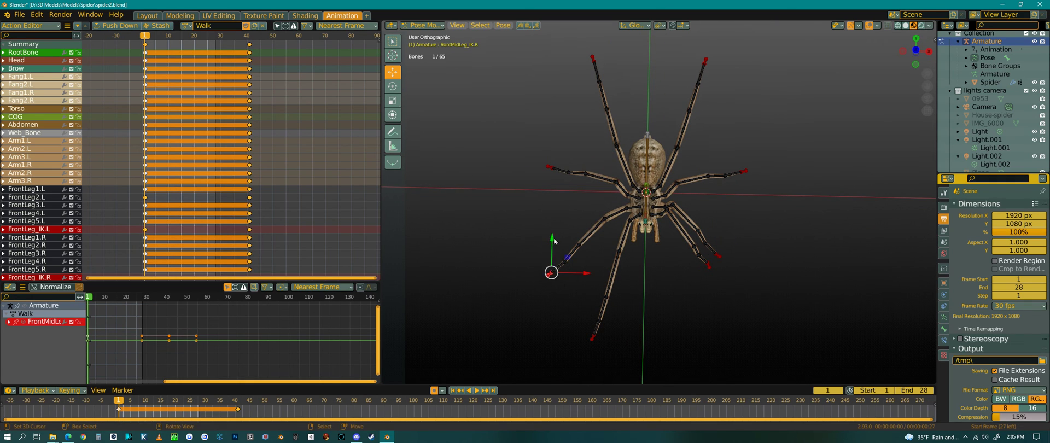
{"action": "left_click_drag", "start_coordinate": [554, 241], "coordinate": [554, 176]}
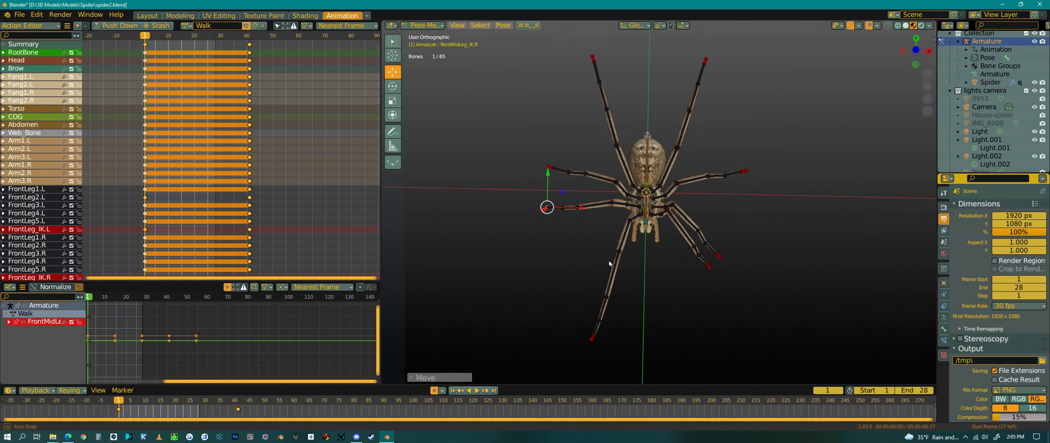
From the top view, move the MidLeg_IK.R bone backward along Y and slightly inward along X.
{"action": "middle_click_drag", "start_coordinate": [609, 264], "coordinate": [611, 247]}
{"action": "middle_click_drag", "start_coordinate": [632, 210], "coordinate": [629, 266]}
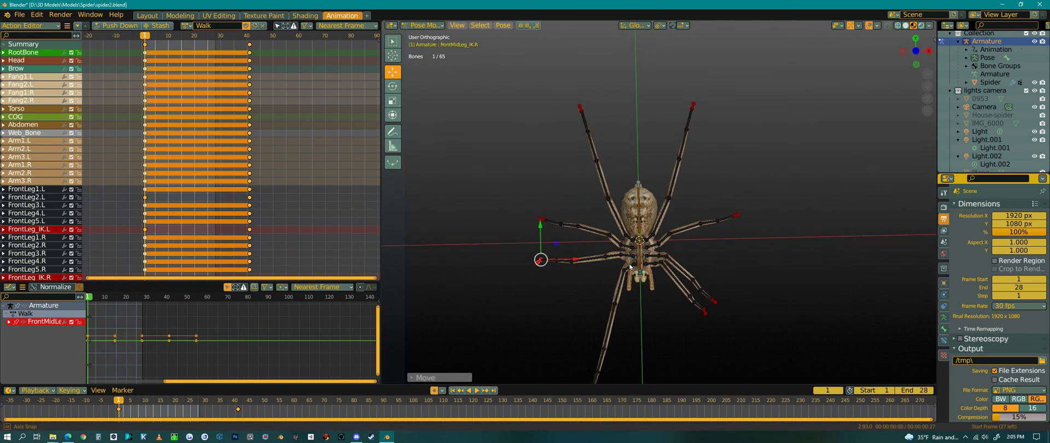
{"action": "left_click", "coordinate": [542, 221]}
{"action": "mouse_move", "coordinate": [700, 213]}
{"action": "middle_mouse_down", "text": "shift"}
{"action": "mouse_move", "coordinate": [669, 202]}
{"action": "mouse_move", "coordinate": [714, 202]}
{"action": "middle_mouse_up", "text": "shift"}
{"action": "key", "text": "KP_7"}
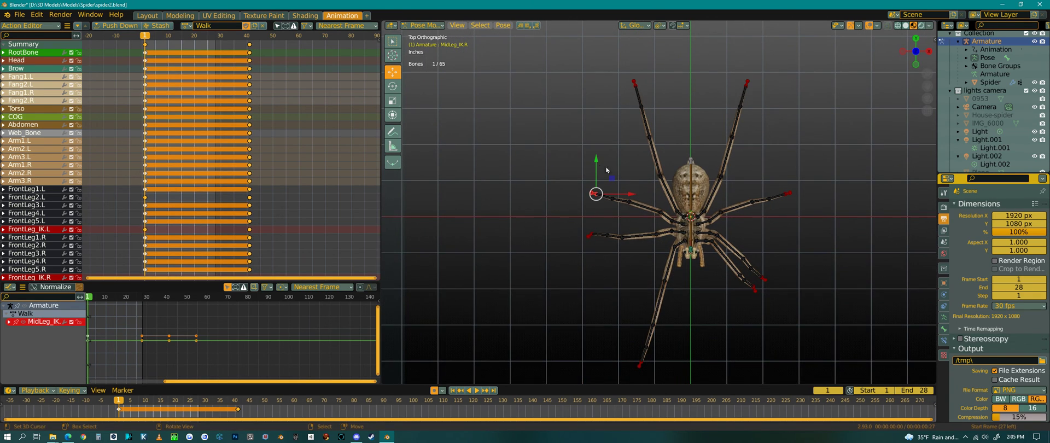
{"action": "left_click_drag", "start_coordinate": [597, 162], "coordinate": [603, 137]}
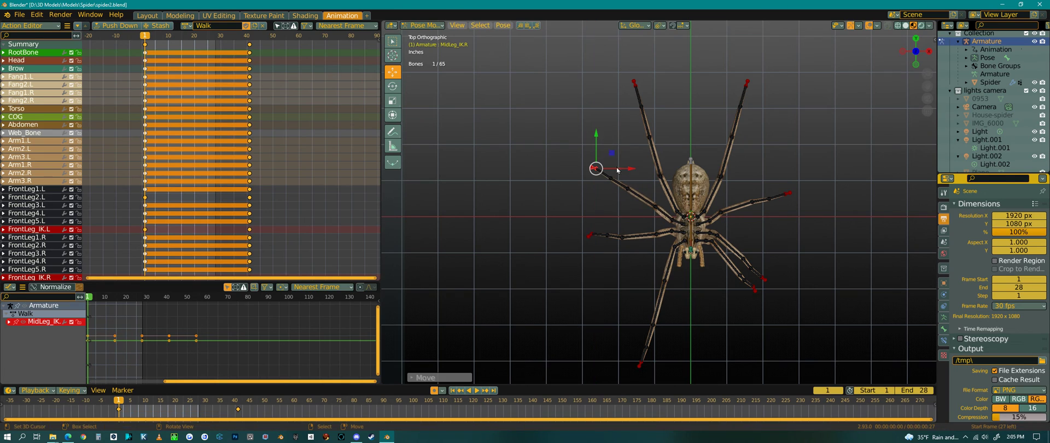
{"action": "left_click_drag", "start_coordinate": [629, 172], "coordinate": [644, 174]}
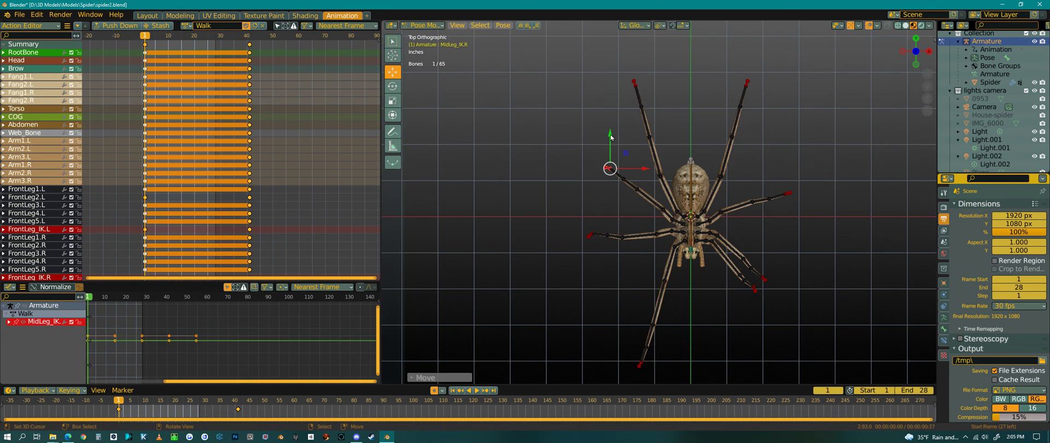
{"action": "left_click_drag", "start_coordinate": [611, 137], "coordinate": [606, 126]}
{"action": "left_click_drag", "start_coordinate": [646, 163], "coordinate": [643, 188]}
Move the BackLeg_IK.R bone forward along Y and outward along X, just behind the right middle foot.
{"action": "left_click", "coordinate": [634, 83]}
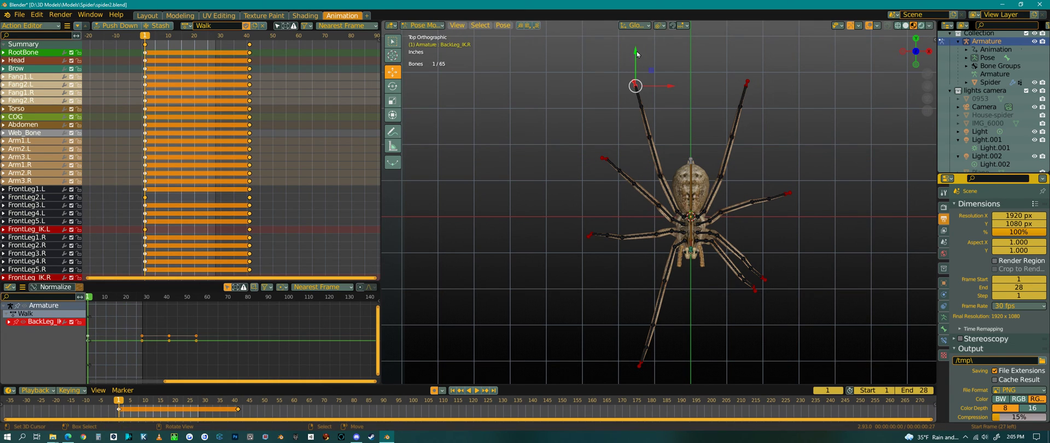
{"action": "left_click_drag", "start_coordinate": [637, 54], "coordinate": [636, 104]}
{"action": "left_click_drag", "start_coordinate": [664, 140], "coordinate": [615, 135]}
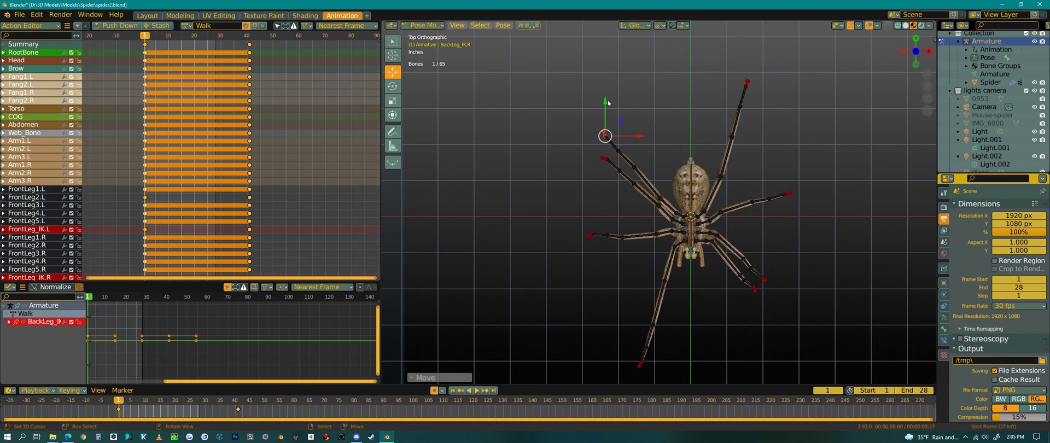
{"action": "left_click_drag", "start_coordinate": [608, 103], "coordinate": [611, 108]}
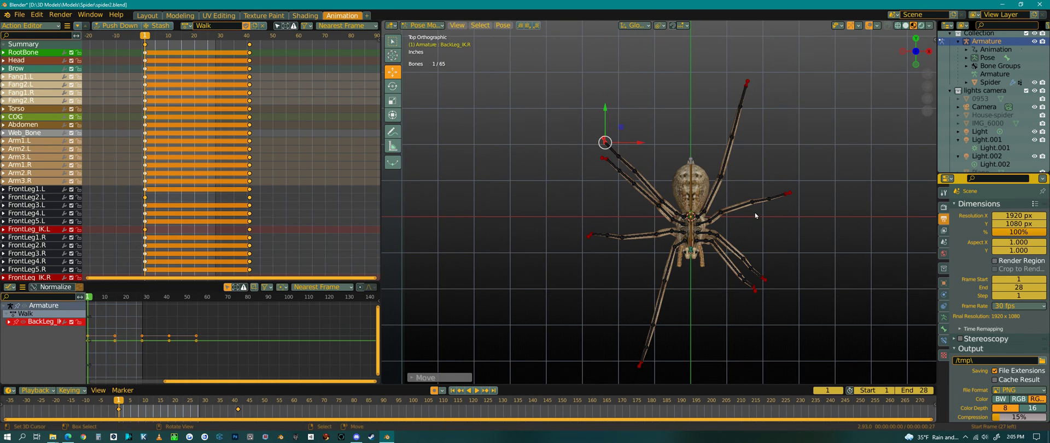
Move the MidLeg_IK.R bone forward along Y toward the right front-middle foot, and shift it slightly outward along X.
{"action": "middle_click_drag", "start_coordinate": [818, 253], "coordinate": [764, 244], "text": "shift"}
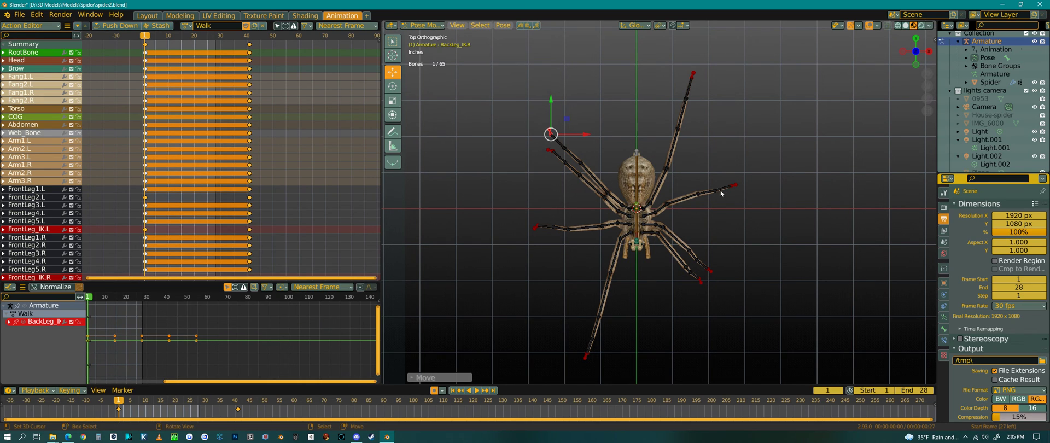
{"action": "mouse_move", "coordinate": [736, 287]}
{"action": "middle_mouse_down"}
{"action": "mouse_move", "coordinate": [687, 248]}
{"action": "mouse_move", "coordinate": [691, 231]}
{"action": "mouse_move", "coordinate": [663, 243]}
{"action": "mouse_move", "coordinate": [745, 257]}
{"action": "mouse_move", "coordinate": [728, 246]}
{"action": "mouse_move", "coordinate": [747, 280]}
{"action": "mouse_move", "coordinate": [721, 277]}
{"action": "middle_mouse_up"}
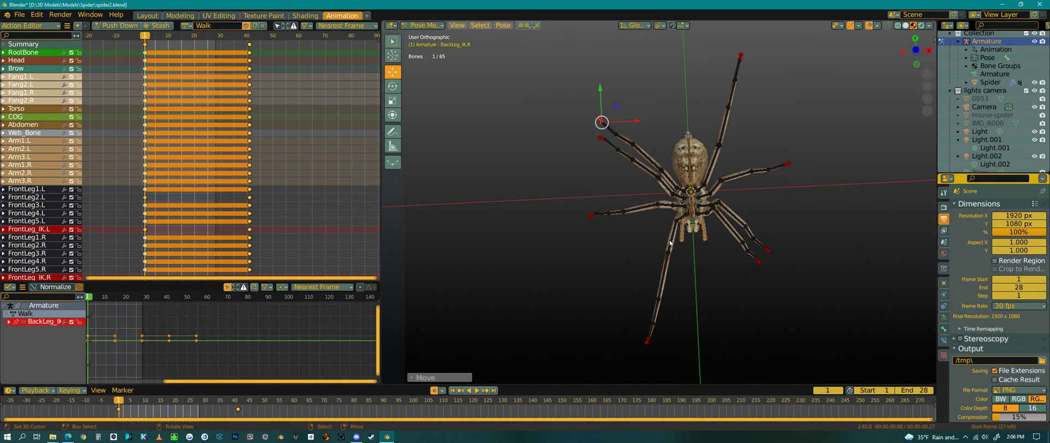
{"action": "middle_click_drag", "start_coordinate": [702, 249], "coordinate": [615, 181]}
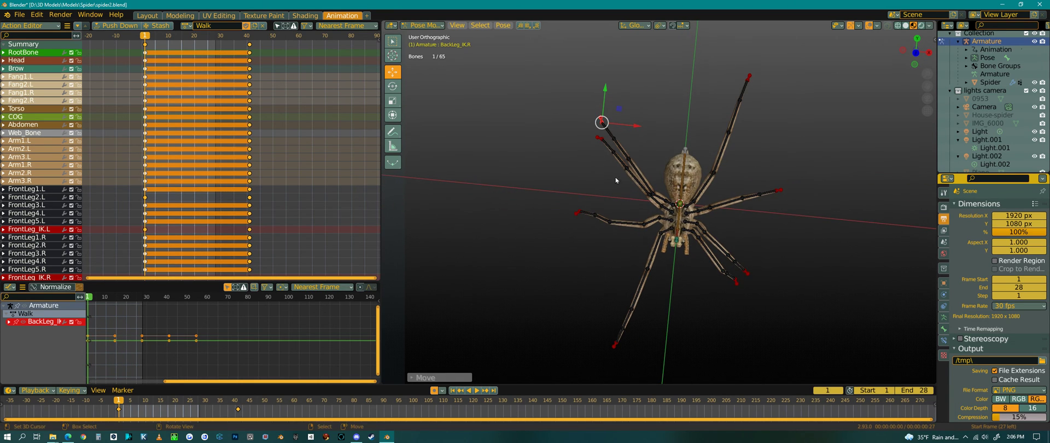
{"action": "left_click", "coordinate": [601, 140]}
{"action": "key", "text": "g"}
{"action": "key", "text": "y"}
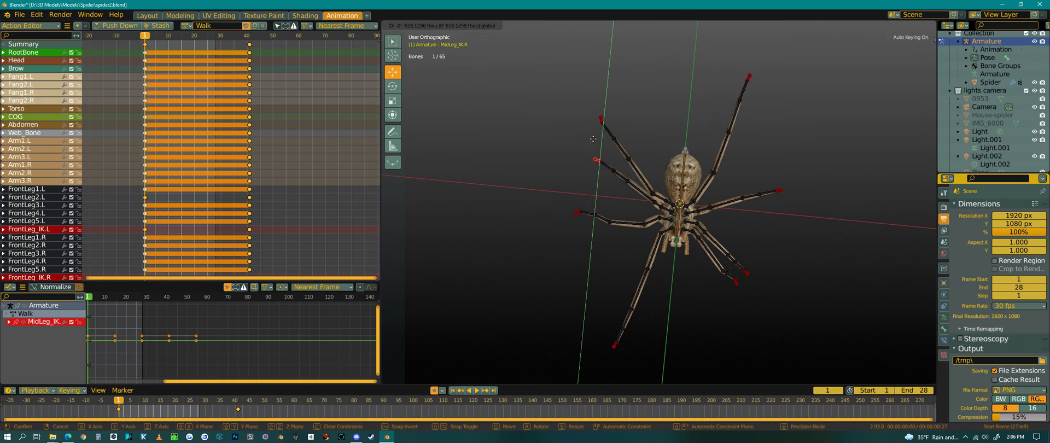
{"action": "left_click", "coordinate": [588, 196]}
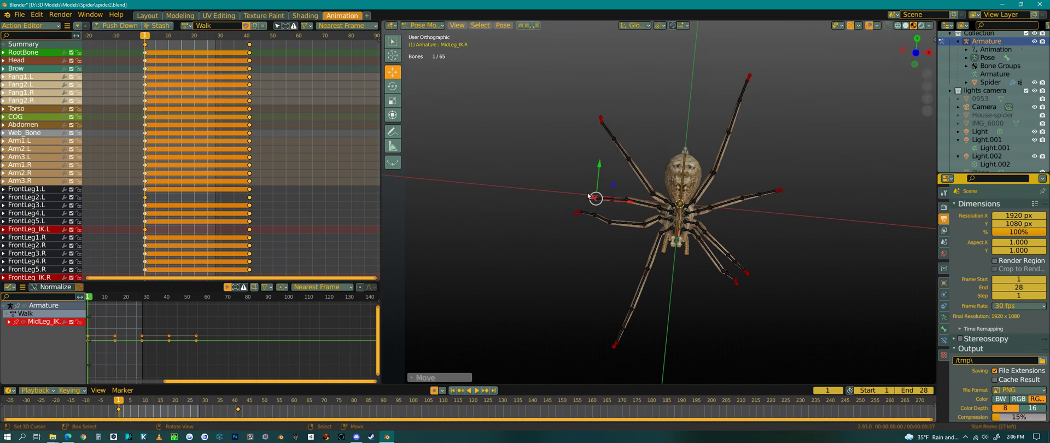
{"action": "key", "text": "g"}
{"action": "key", "text": "x"}
{"action": "left_click", "coordinate": [621, 204]}
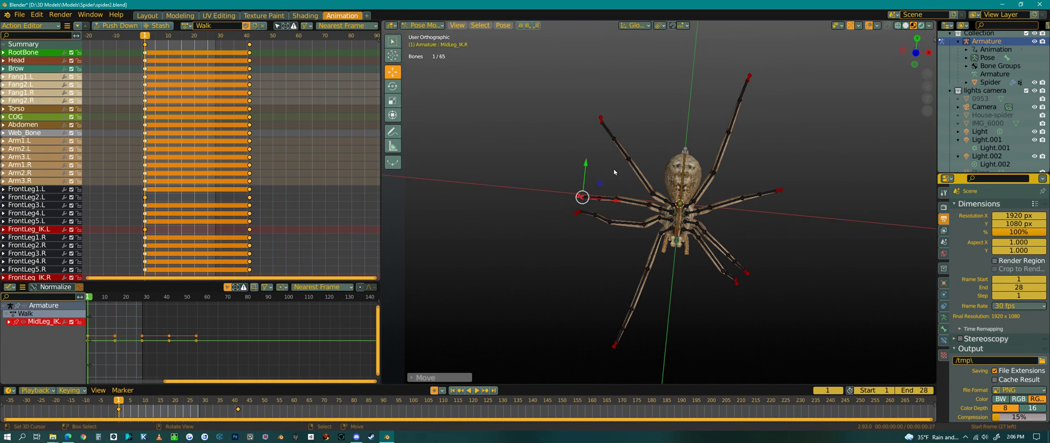
Move the BackLeg_IK.R bone backward along Y, and shift it slightly inward.
{"action": "left_click", "coordinate": [601, 118]}
{"action": "key", "text": "g"}
{"action": "key", "text": "y"}
{"action": "left_click", "coordinate": [629, 82]}
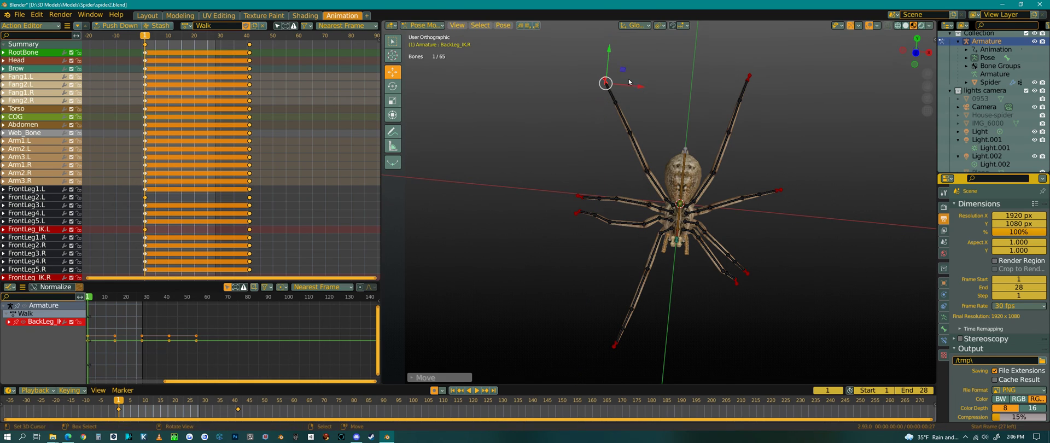
{"action": "key", "text": "g"}
{"action": "left_click", "coordinate": [616, 81]}
Box-select the outer bones of the right back leg together with BackLeg_IK.R and clear their location.
{"action": "key", "text": "b"}
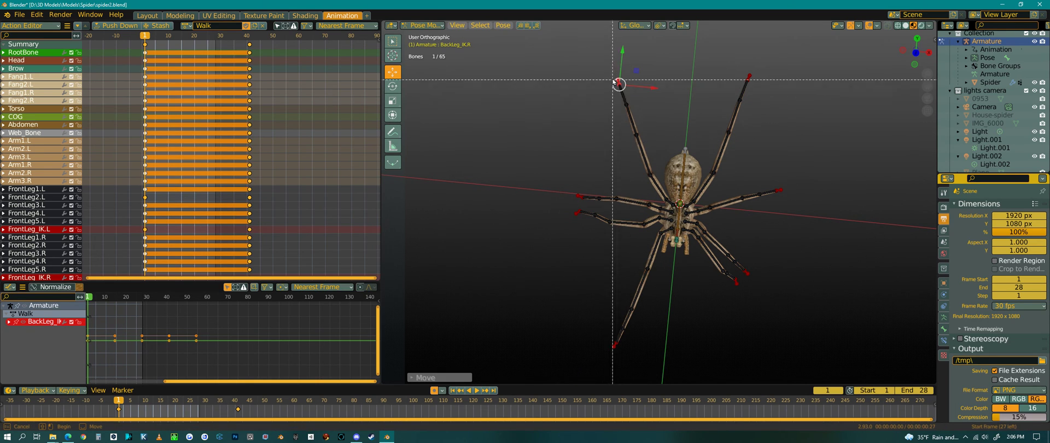
{"action": "left_click_drag", "start_coordinate": [609, 65], "coordinate": [659, 185]}
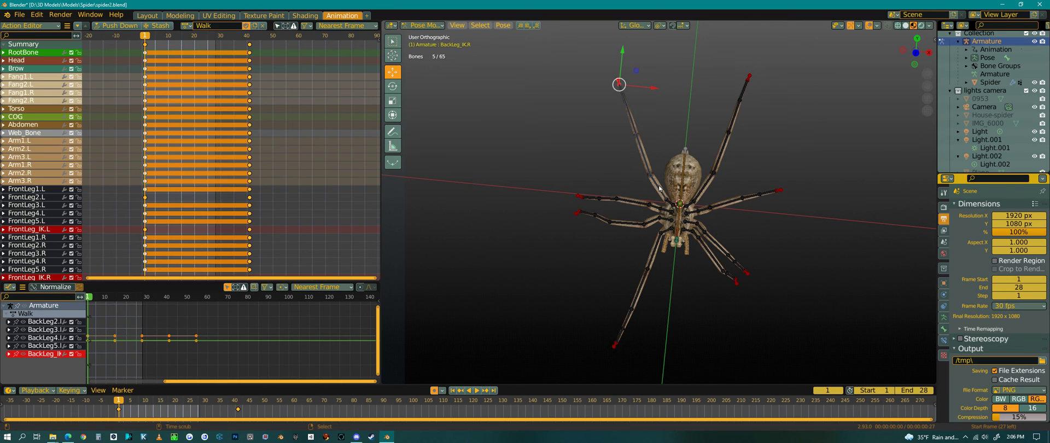
{"action": "key", "text": "alt+g"}
{"action": "middle_click_drag", "start_coordinate": [704, 204], "coordinate": [732, 260]}
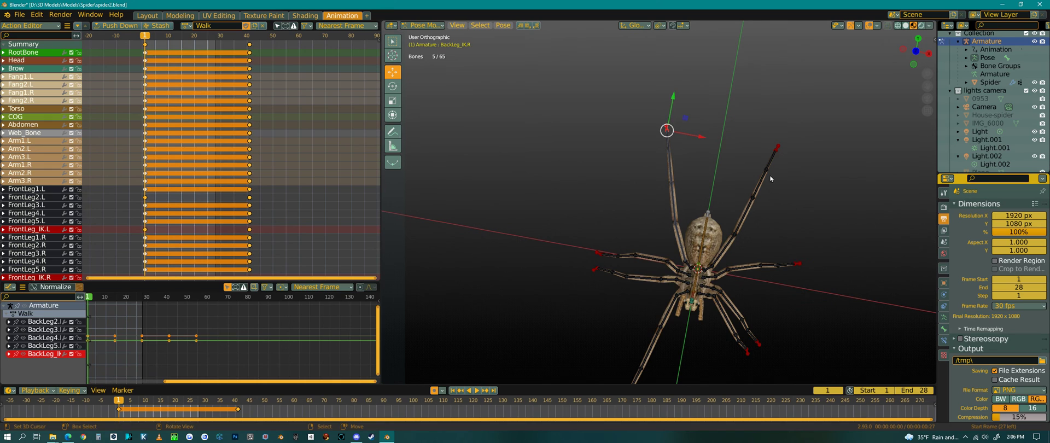
{"action": "scroll", "coordinate": [589, 142], "scroll_direction": "down", "scroll_amount": 2}
{"action": "scroll", "coordinate": [763, 228], "scroll_direction": "up", "scroll_amount": 4}
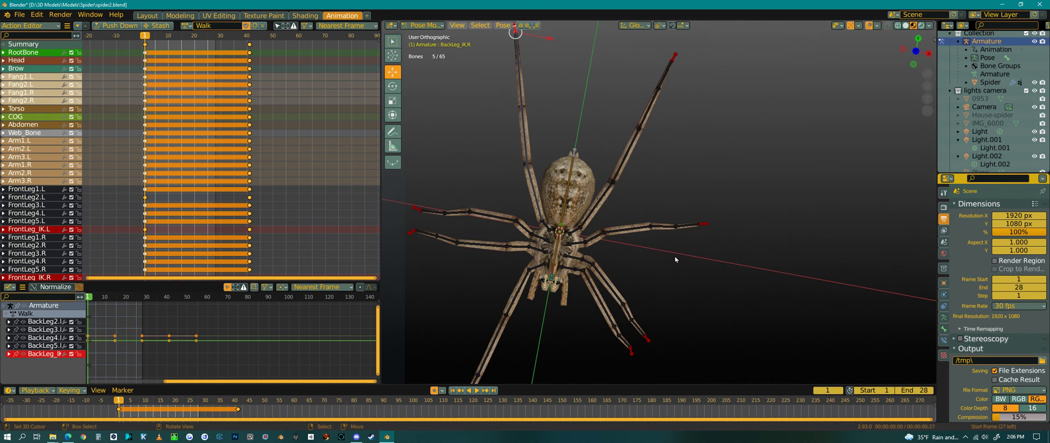
Move the BackLeg_IK.L bone forward along Y toward the left middle foot, and shift it slightly outward along X.
{"action": "left_click", "coordinate": [675, 58]}
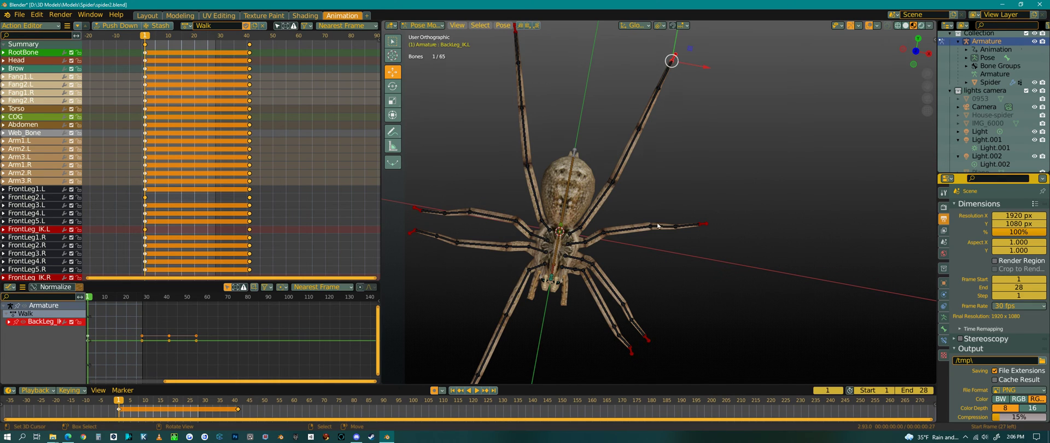
{"action": "scroll", "coordinate": [664, 227], "scroll_direction": "down", "scroll_amount": 3}
{"action": "mouse_move", "coordinate": [664, 227]}
{"action": "middle_mouse_down"}
{"action": "mouse_move", "coordinate": [676, 237]}
{"action": "mouse_move", "coordinate": [670, 225]}
{"action": "middle_mouse_up"}
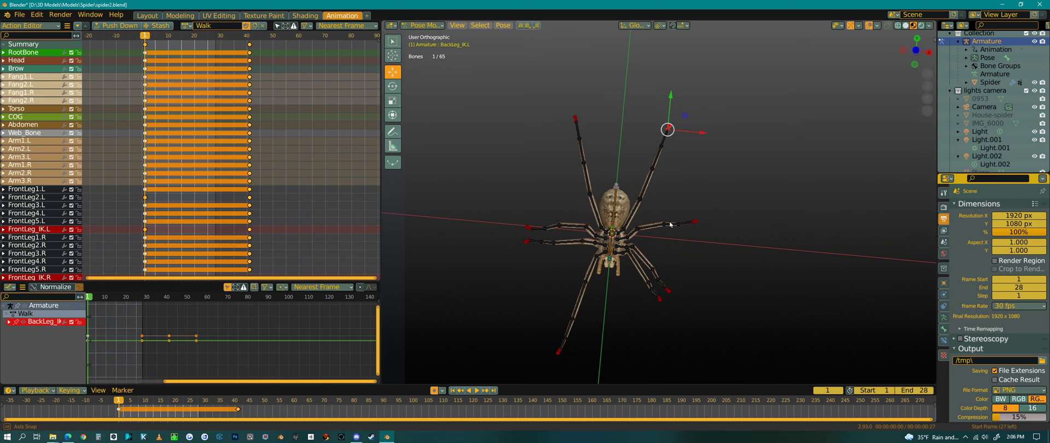
{"action": "scroll", "coordinate": [684, 181], "scroll_direction": "up", "scroll_amount": 2}
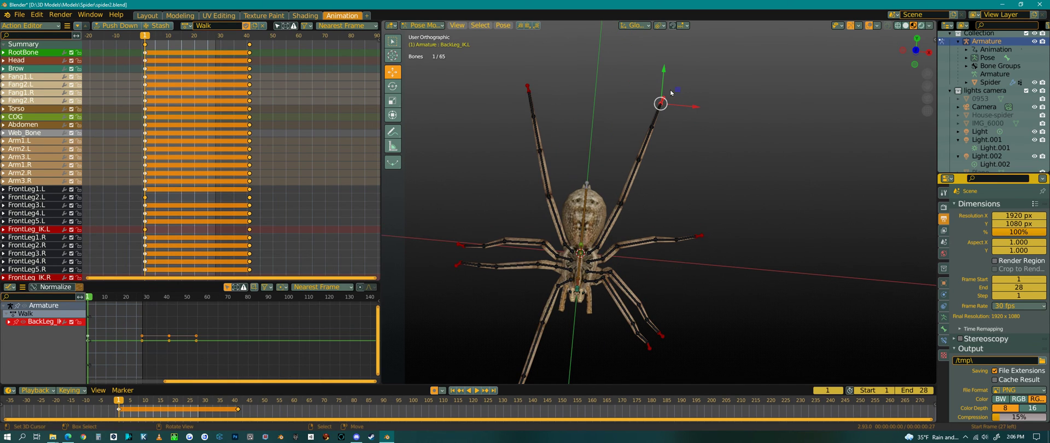
{"action": "left_click_drag", "start_coordinate": [664, 73], "coordinate": [660, 124]}
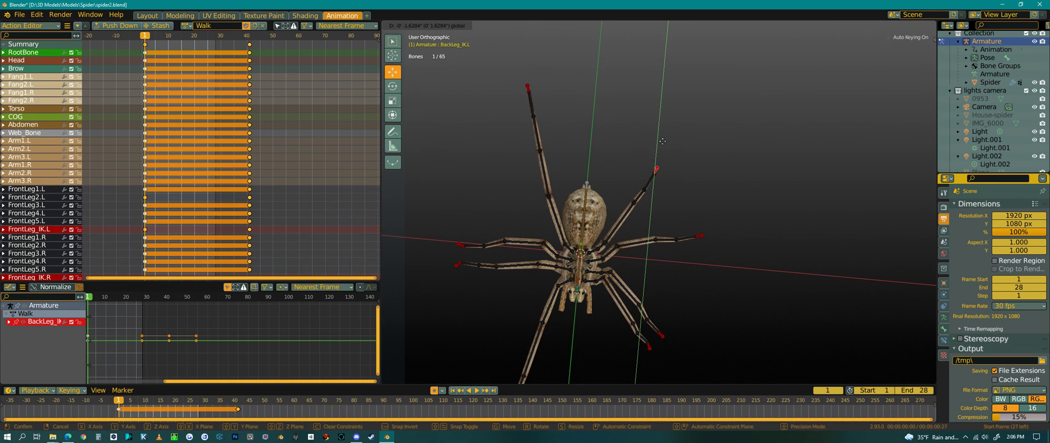
{"action": "left_click", "coordinate": [662, 141]}
{"action": "key", "text": "g"}
{"action": "key", "text": "x"}
{"action": "left_click", "coordinate": [700, 180]}
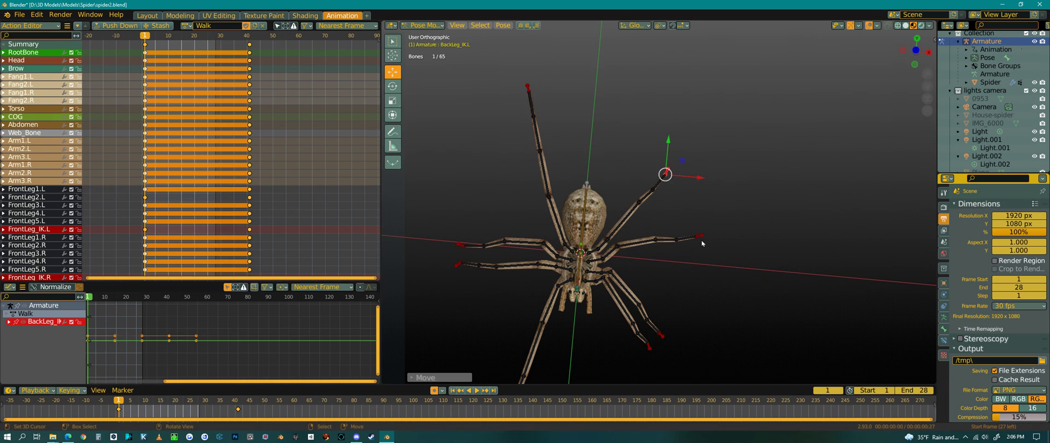
Move the MidLeg_IK.L bone backward along Y and inward along X, close to the left back foot.
{"action": "left_click", "coordinate": [700, 238]}
{"action": "key", "text": "g"}
{"action": "key", "text": "y"}
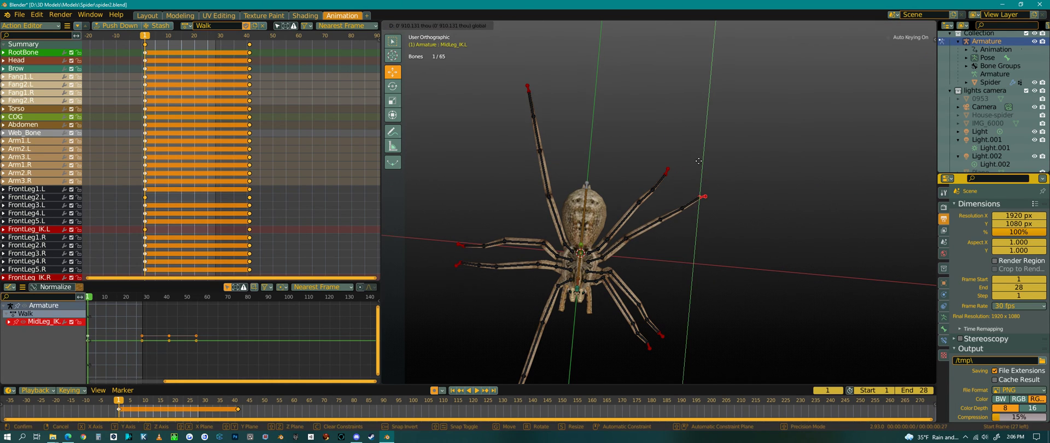
{"action": "left_click", "coordinate": [724, 208]}
{"action": "key", "text": "g"}
{"action": "key", "text": "x"}
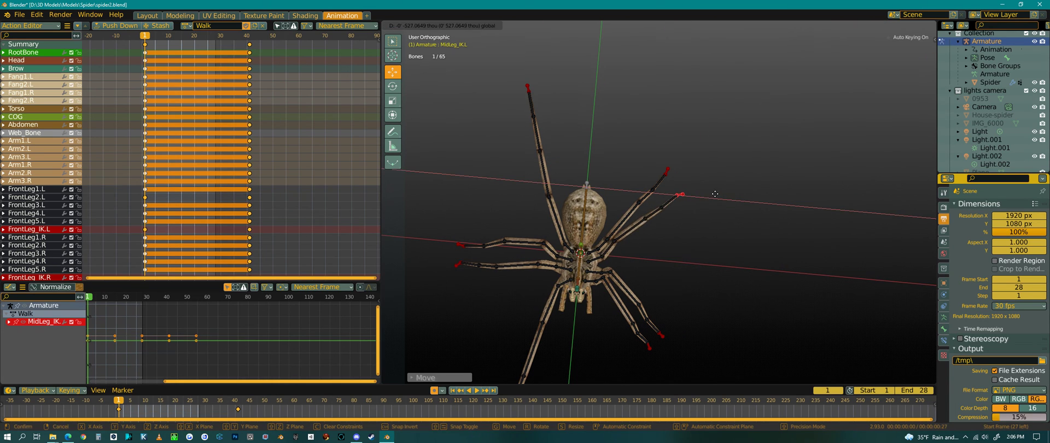
{"action": "key", "text": "y"}
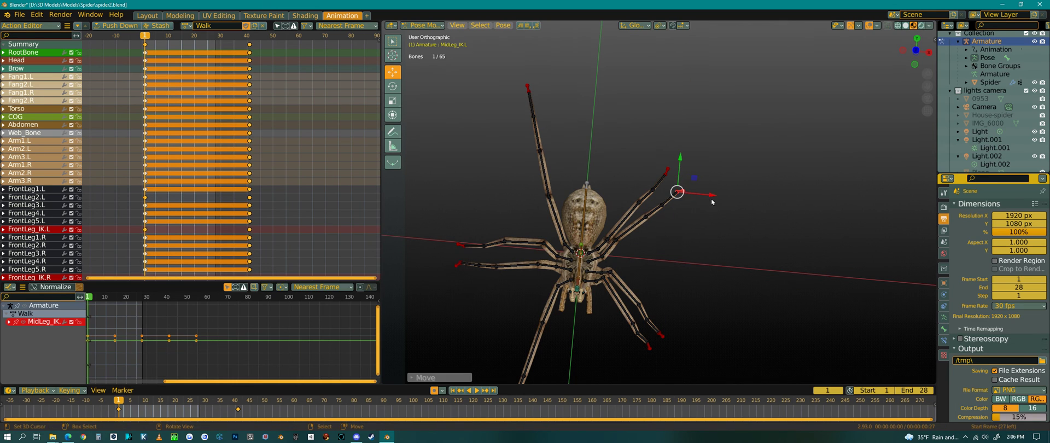
{"action": "left_click", "coordinate": [712, 198]}
From a side view of the spider, rotate the BackLeg2.L bone slightly forward.
{"action": "middle_click_drag", "start_coordinate": [711, 216], "coordinate": [688, 166]}
{"action": "scroll", "coordinate": [603, 140], "scroll_direction": "up", "scroll_amount": 3}
{"action": "scroll", "coordinate": [602, 141], "scroll_direction": "up", "scroll_amount": 2}
{"action": "middle_click_drag", "start_coordinate": [664, 200], "coordinate": [652, 217]}
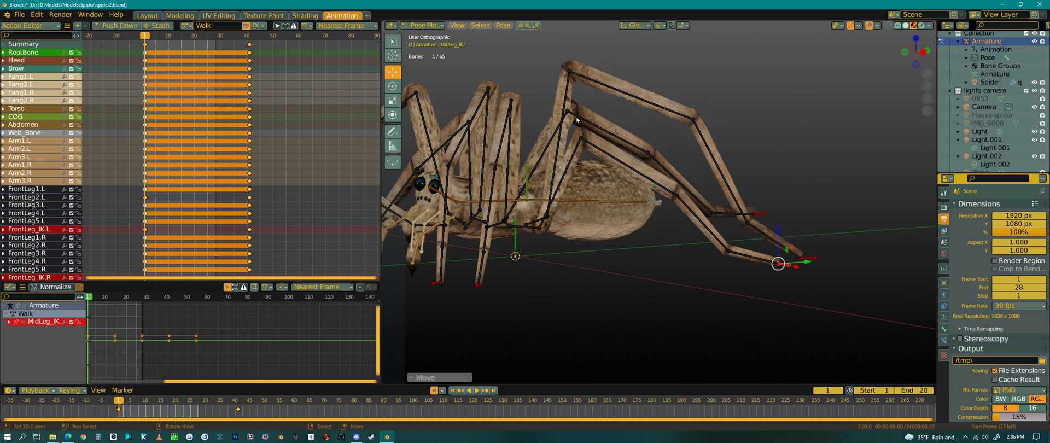
{"action": "left_click", "coordinate": [568, 86]}
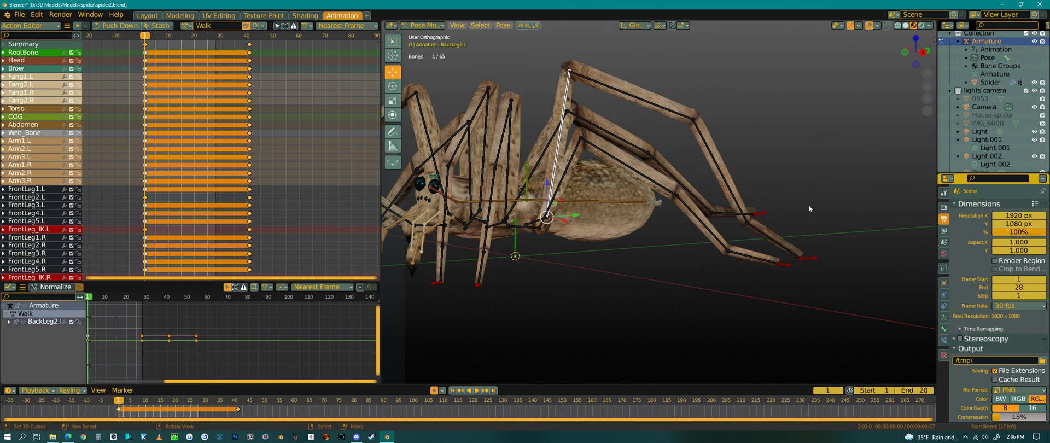
{"action": "middle_click_drag", "start_coordinate": [809, 208], "coordinate": [799, 206]}
{"action": "key", "text": "r"}
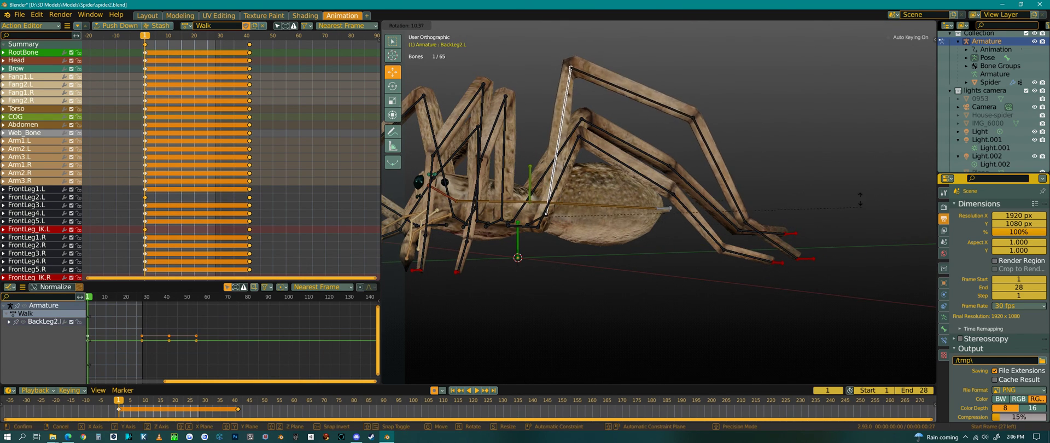
{"action": "left_click", "coordinate": [857, 187]}
Rotate the BackLeg5.L bone so the left back leg's foot segment lies flatter to the ground.
{"action": "left_click", "coordinate": [775, 246]}
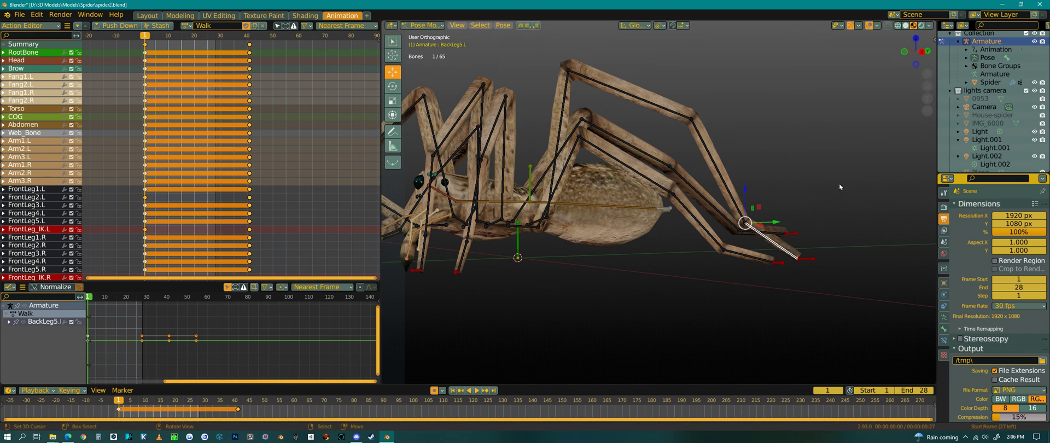
{"action": "key", "text": "r"}
{"action": "left_click", "coordinate": [837, 117]}
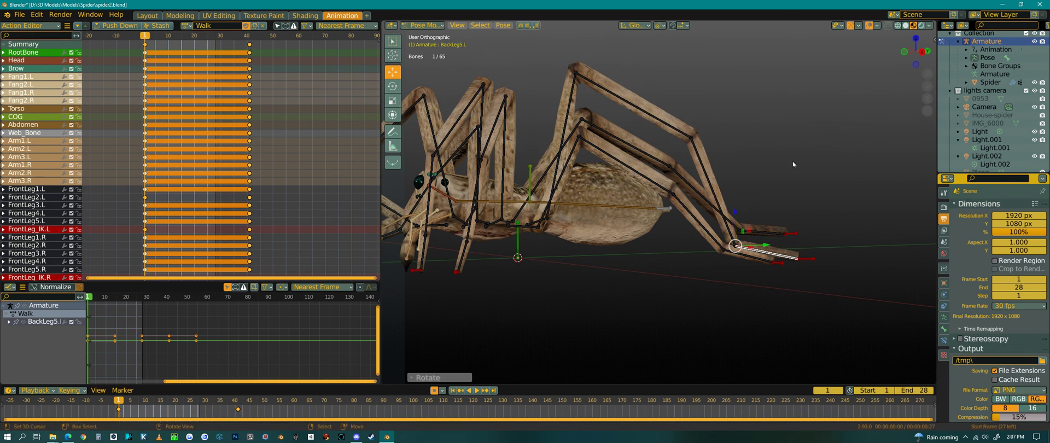
Rotate the BackLeg2.L bone again from the side, and tilt it slightly inward toward the abdomen from the front.
{"action": "left_click", "coordinate": [570, 99]}
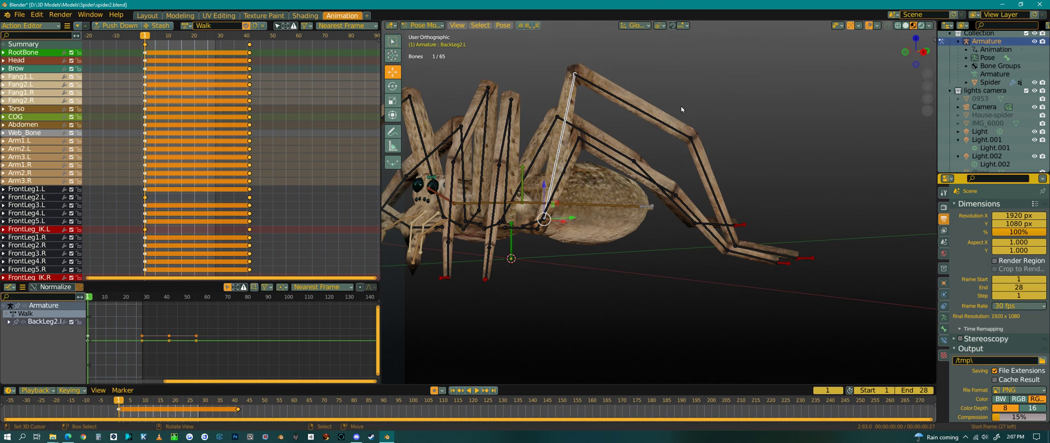
{"action": "key", "text": "r"}
{"action": "left_click", "coordinate": [761, 118]}
{"action": "middle_click_drag", "start_coordinate": [760, 119], "coordinate": [856, 180]}
{"action": "key", "text": "r"}
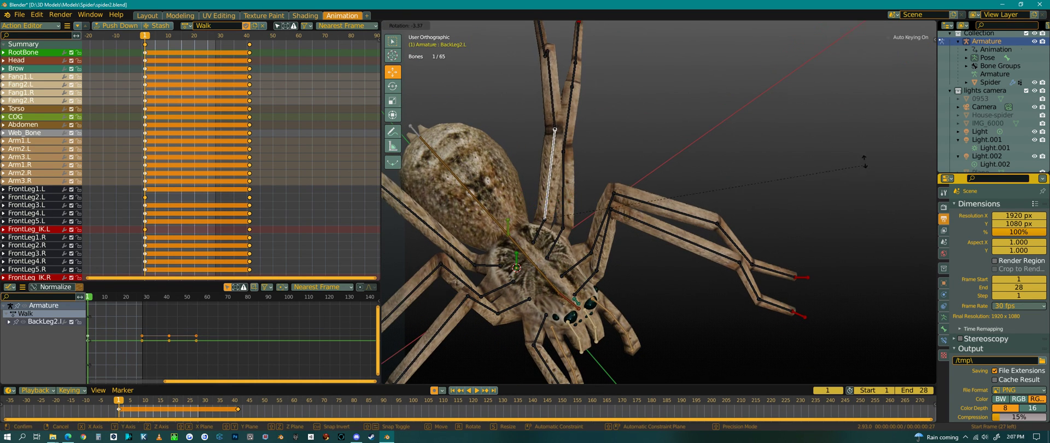
{"action": "left_click", "coordinate": [768, 93]}
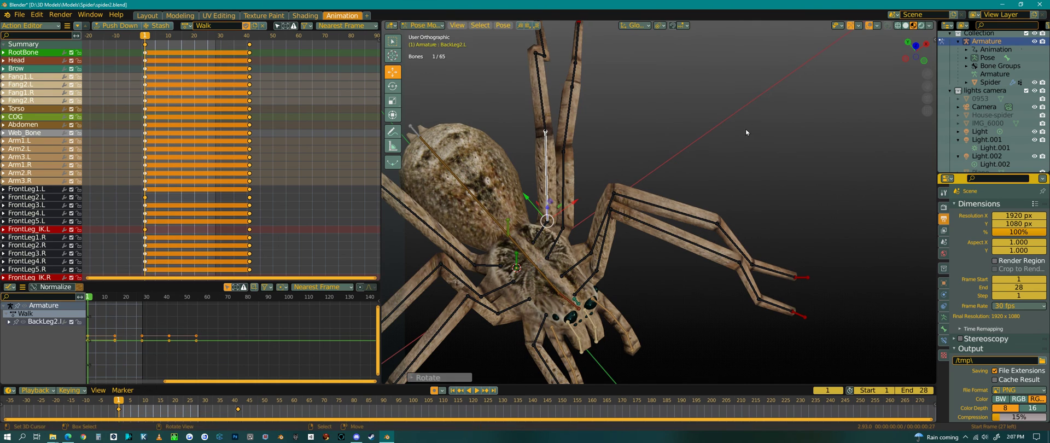
Rotate the MidLeg2.L bone slightly away from the left back leg to separate the two upper segments.
{"action": "middle_click_drag", "start_coordinate": [750, 129], "coordinate": [772, 198]}
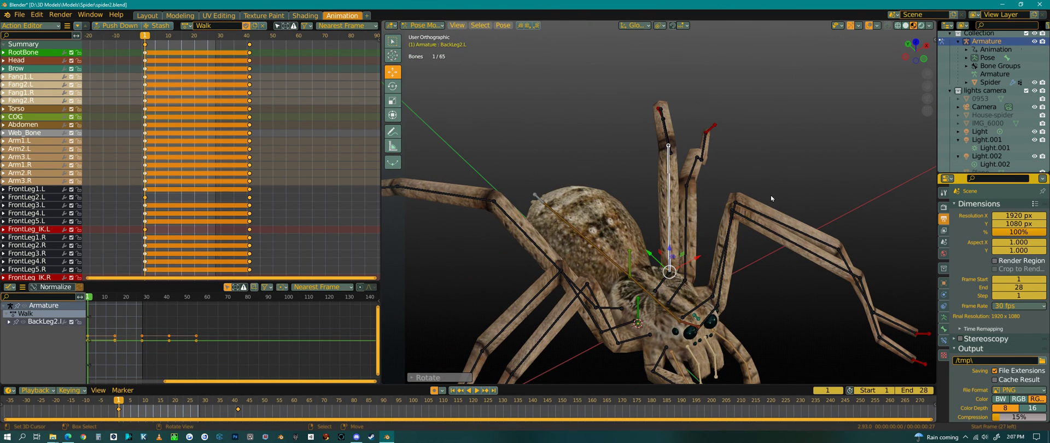
{"action": "left_click", "coordinate": [685, 206]}
{"action": "middle_click_drag", "start_coordinate": [685, 206], "coordinate": [717, 202]}
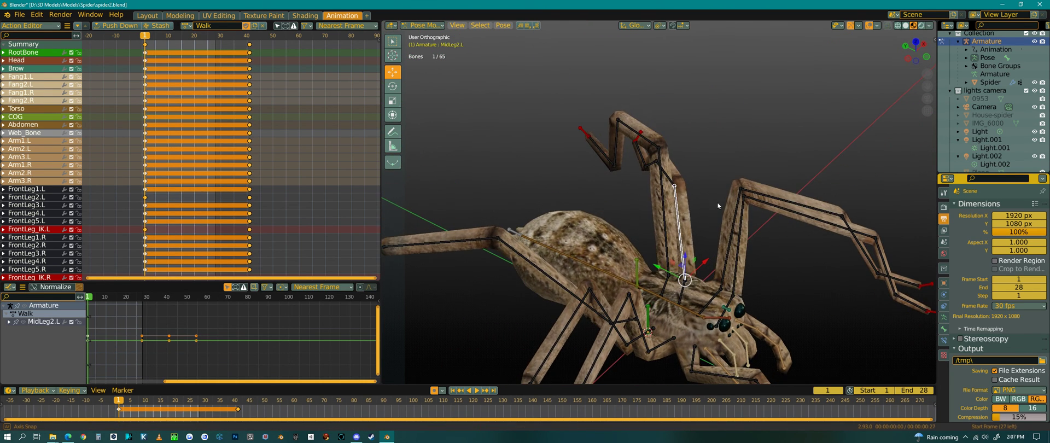
{"action": "key", "text": "r"}
{"action": "left_click", "coordinate": [812, 160]}
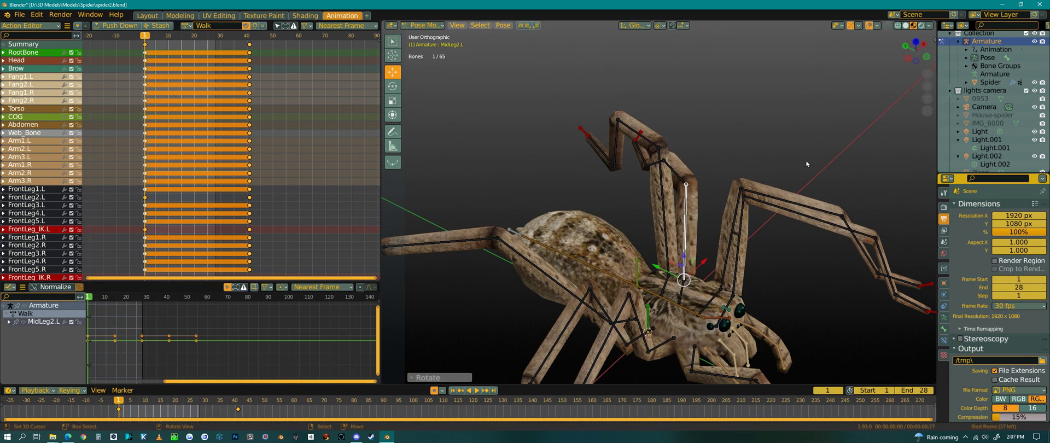
{"action": "middle_click_drag", "start_coordinate": [812, 160], "coordinate": [738, 205]}
Copy the pose of all bones at frame 1 and paste it at frame 41.
{"action": "key", "text": "a"}
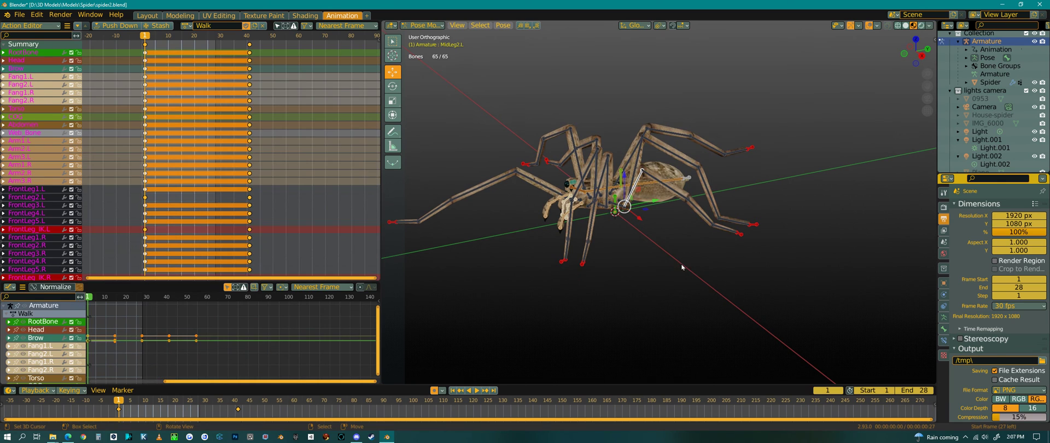
{"action": "key", "text": "ctrl+c"}
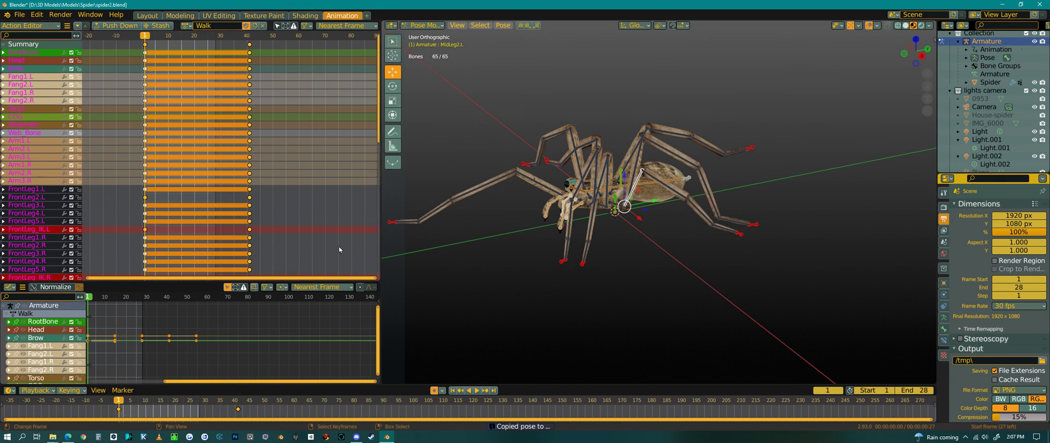
{"action": "left_click", "coordinate": [249, 213]}
{"action": "key", "text": "ctrl+v"}
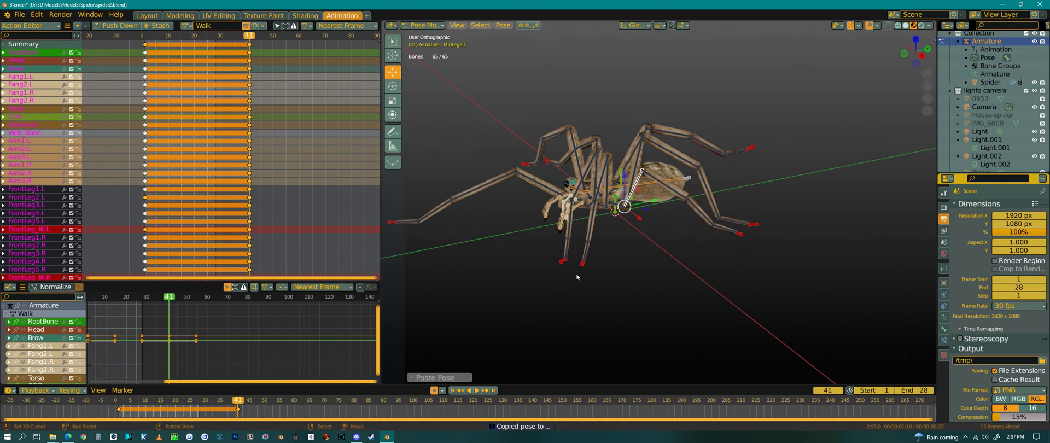
{"action": "middle_click_drag", "start_coordinate": [575, 277], "coordinate": [635, 281]}
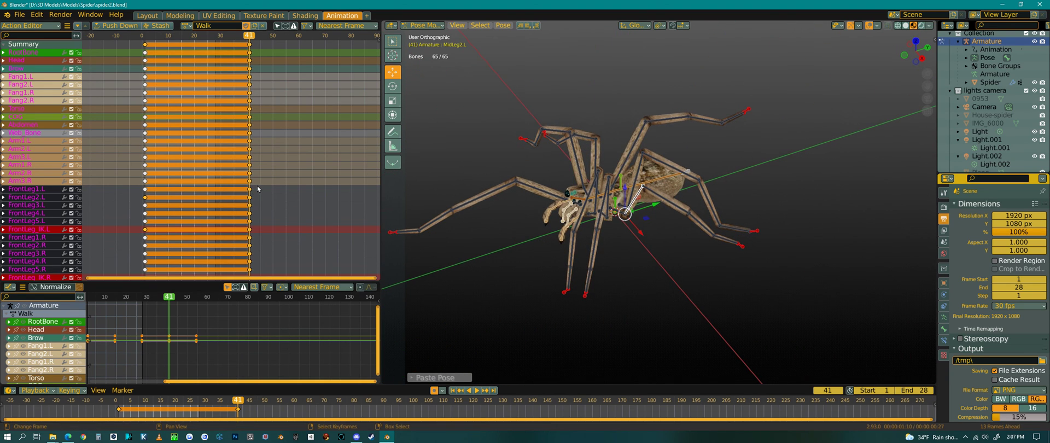
Go to frame 21, copy the pose of all bones, and paste it flipped to the opposite side.
{"action": "key", "text": "space"}
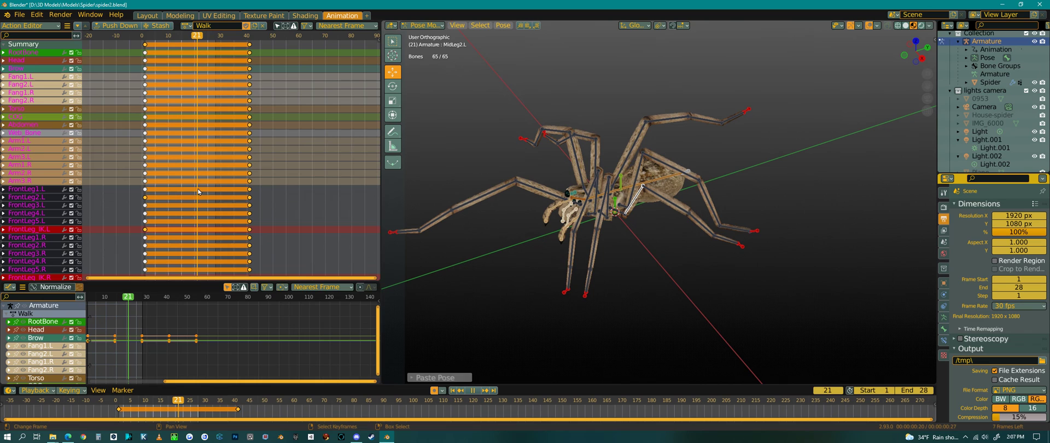
{"action": "key", "text": "space"}
{"action": "key", "text": "ctrl+v"}
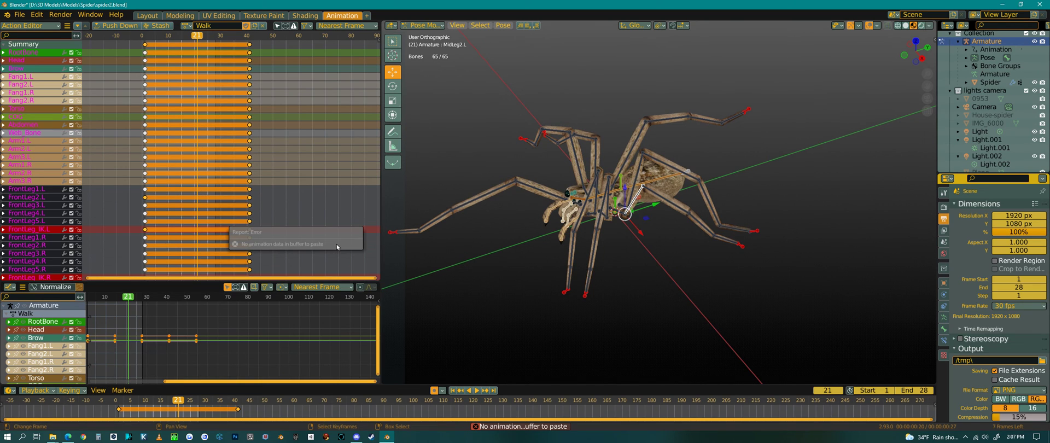
{"action": "key", "text": "ctrl+c"}
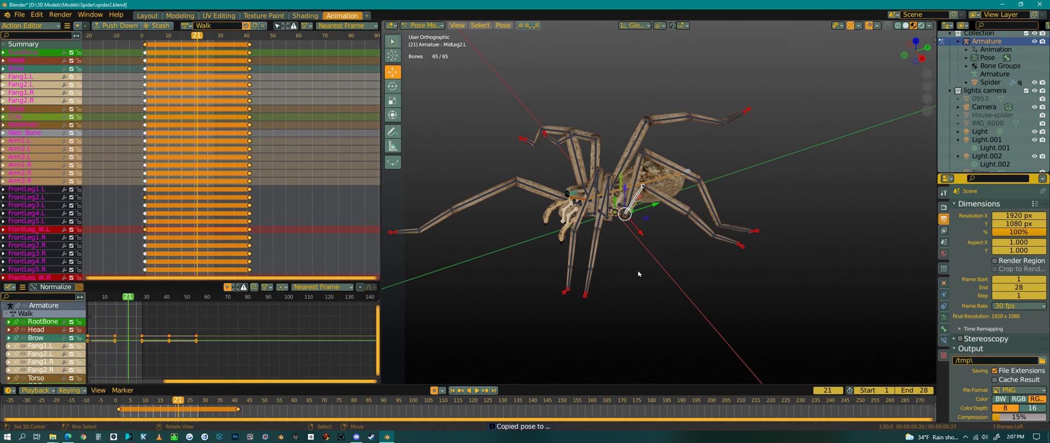
{"action": "key", "text": "ctrl+v"}
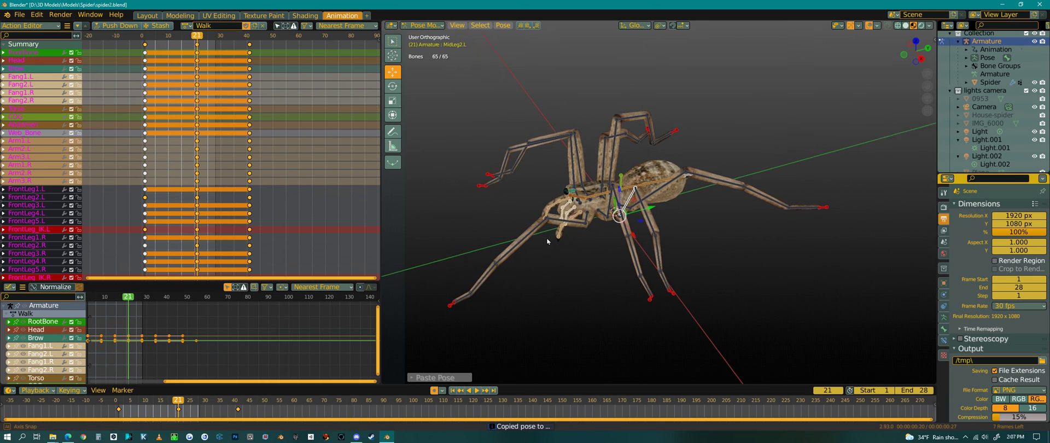
Play and scrub the walk animation from frame 1, checking the leg motion from the top and side.
{"action": "key", "text": "space"}
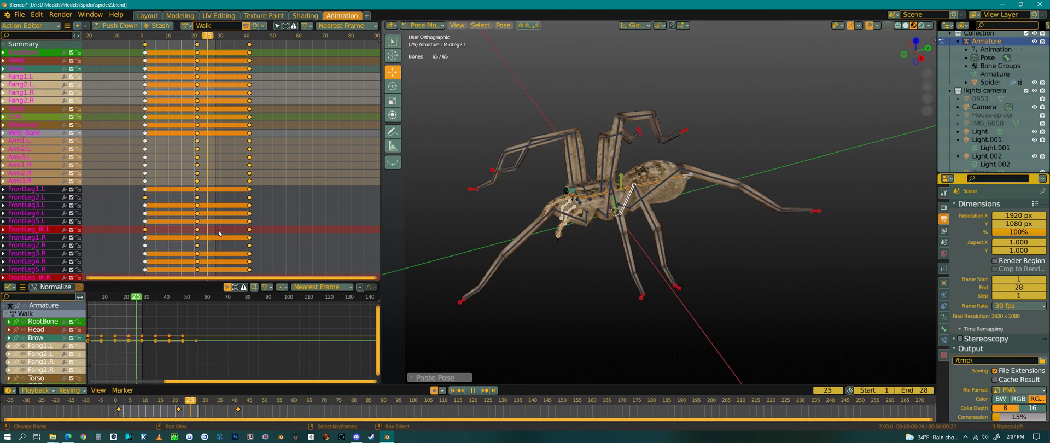
{"action": "key", "text": "space"}
{"action": "left_click_drag", "start_coordinate": [162, 234], "coordinate": [144, 234]}
{"action": "middle_click_drag", "start_coordinate": [533, 224], "coordinate": [622, 220]}
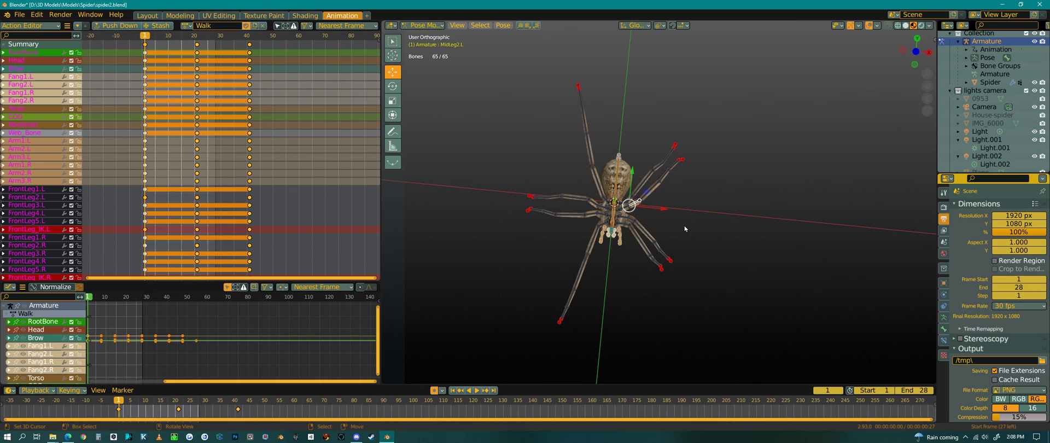
{"action": "middle_click_drag", "start_coordinate": [683, 284], "coordinate": [755, 224]}
{"action": "key", "text": "space"}
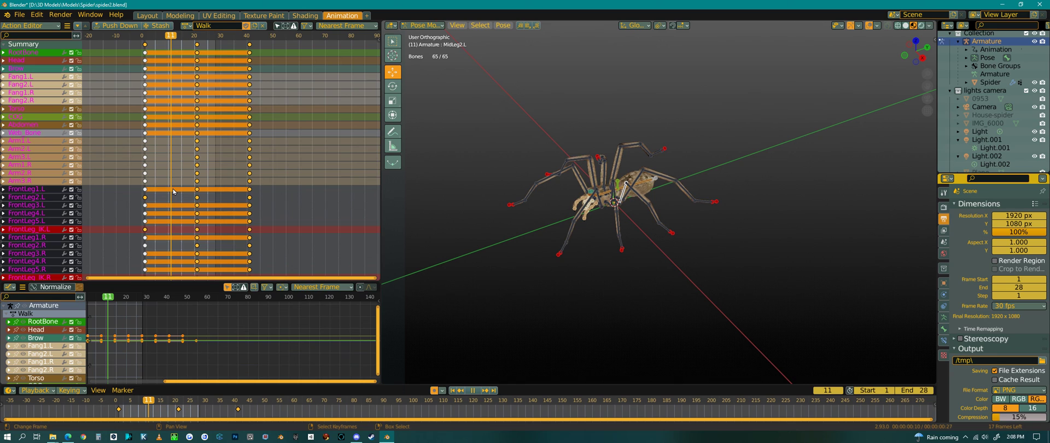
Copy the in-between pose of all bones at frame 11 and paste it at the same frame to key it.
{"action": "key", "text": "space"}
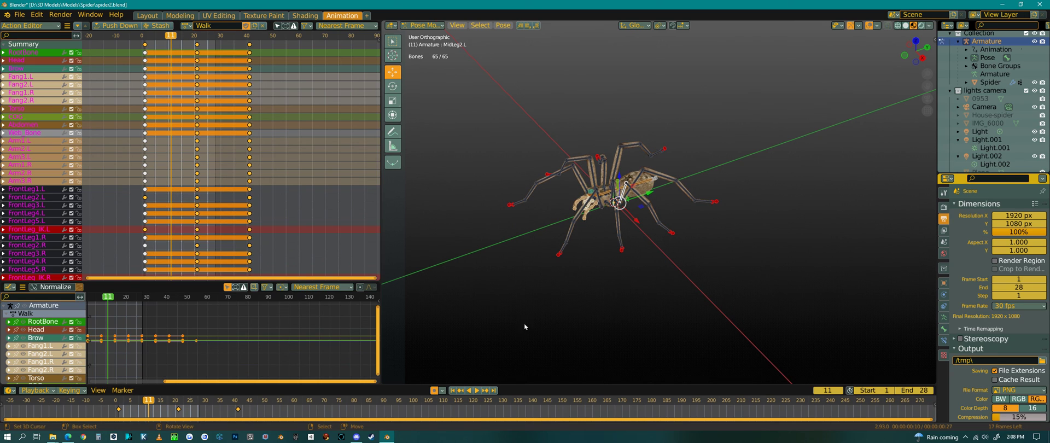
{"action": "key", "text": "ctrl+v"}
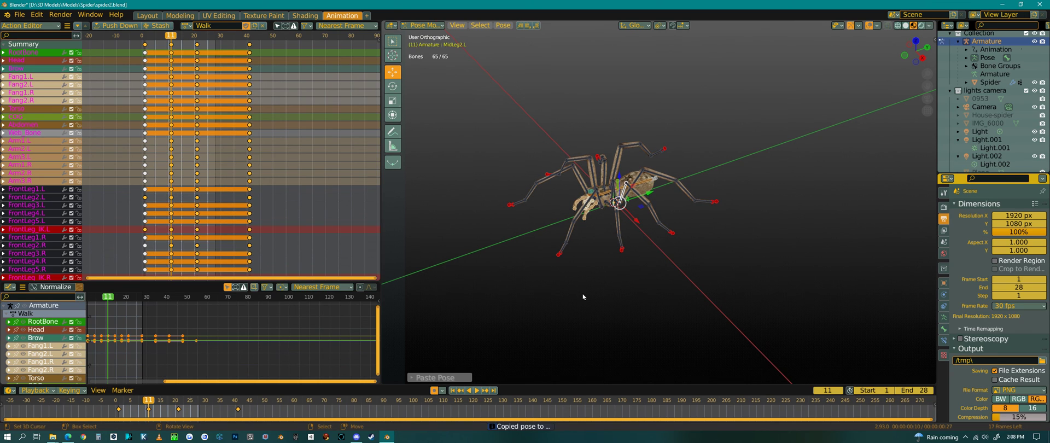
{"action": "middle_click_drag", "start_coordinate": [576, 259], "coordinate": [586, 277]}
{"action": "key", "text": "shift+Left"}
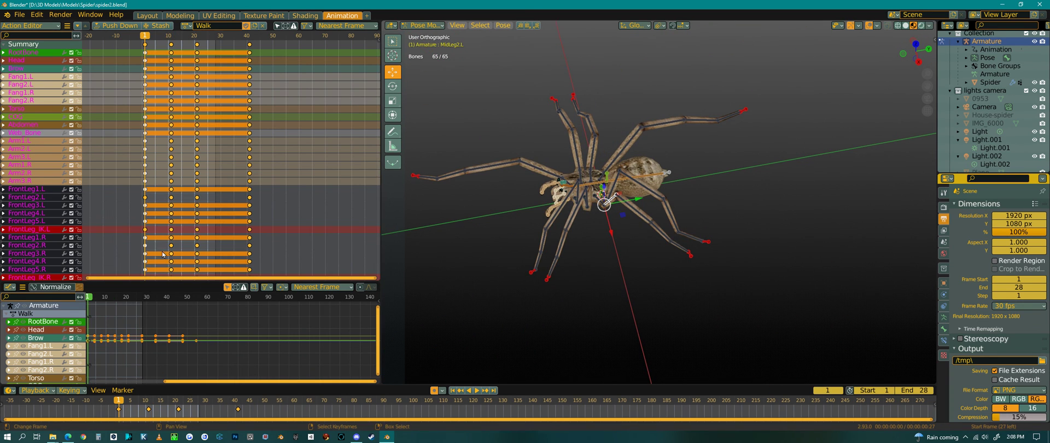
{"action": "left_click_drag", "start_coordinate": [146, 239], "coordinate": [171, 240]}
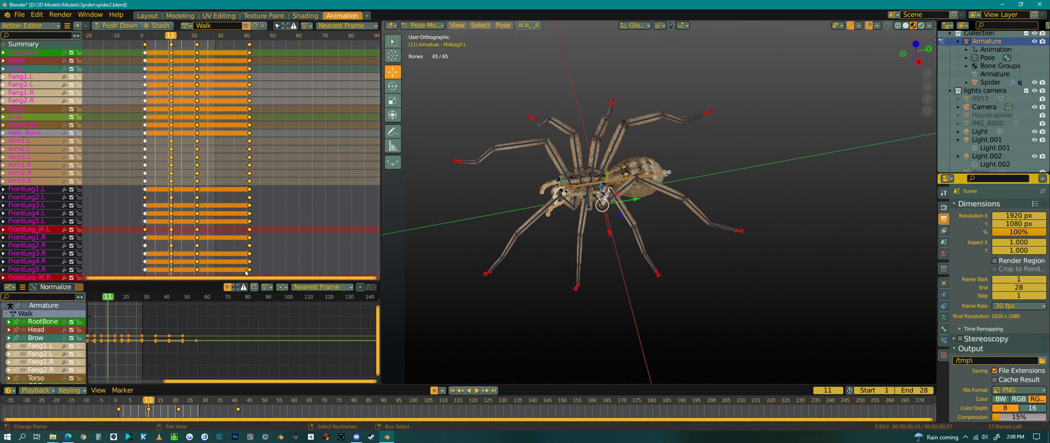
Lift the FrontLeg_IK.L foot bone off the ground at frame 11, after comparing its position with frame 1.
{"action": "left_click", "coordinate": [576, 288]}
{"action": "middle_click_drag", "start_coordinate": [600, 306], "coordinate": [673, 298]}
{"action": "scroll", "coordinate": [664, 244], "scroll_direction": "up", "scroll_amount": 3}
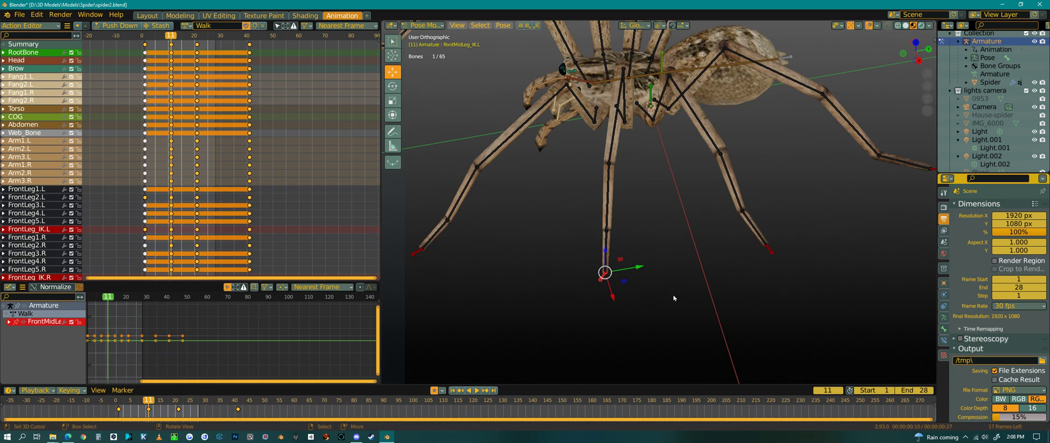
{"action": "key", "text": "Down"}
{"action": "middle_click_drag", "start_coordinate": [603, 294], "coordinate": [602, 264]}
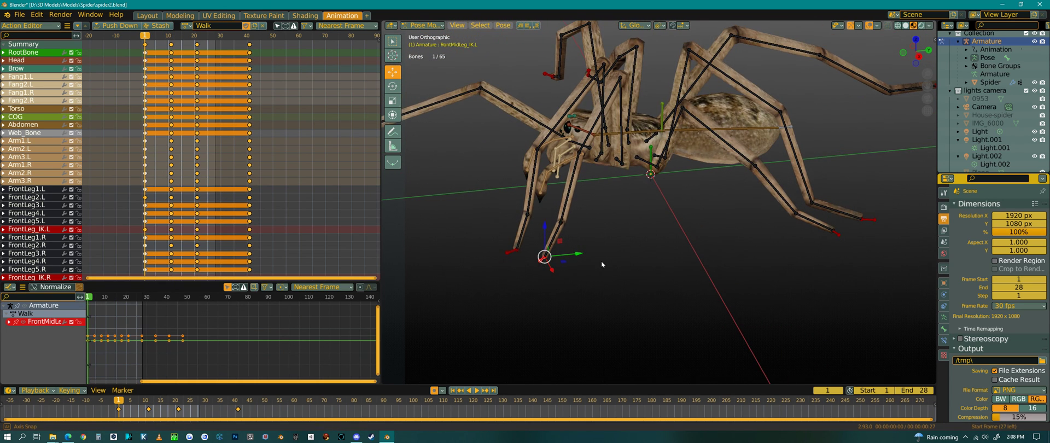
{"action": "left_click", "coordinate": [514, 254]}
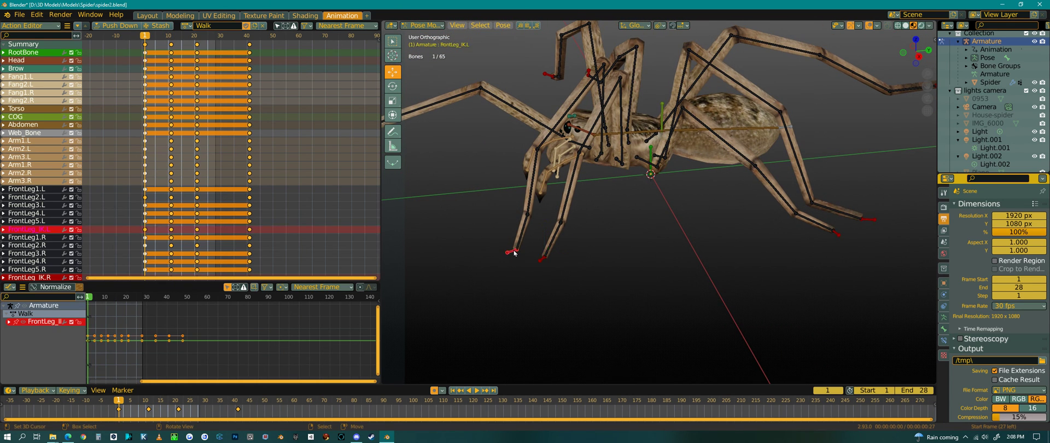
{"action": "left_click", "coordinate": [172, 183]}
{"action": "left_click_drag", "start_coordinate": [422, 227], "coordinate": [422, 197]}
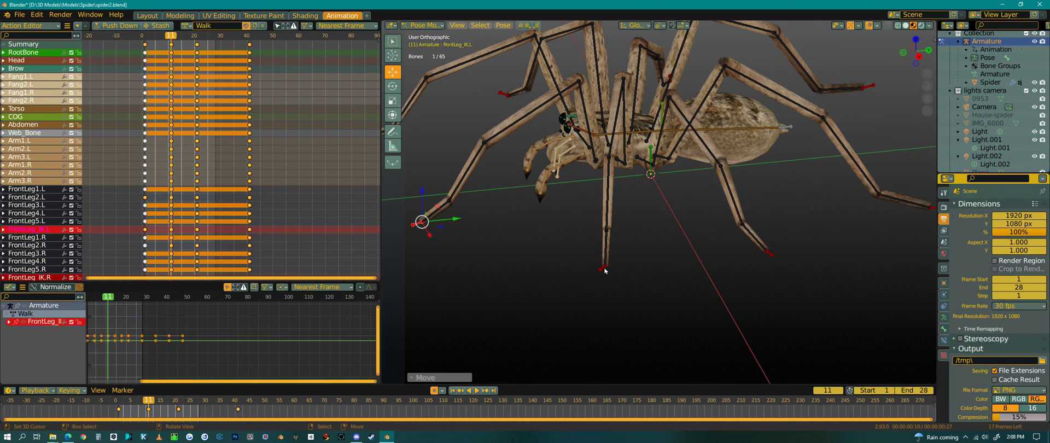
Raise the MidLeg_IK.L foot bone off the ground at frame 11.
{"action": "key", "text": "shift+Left"}
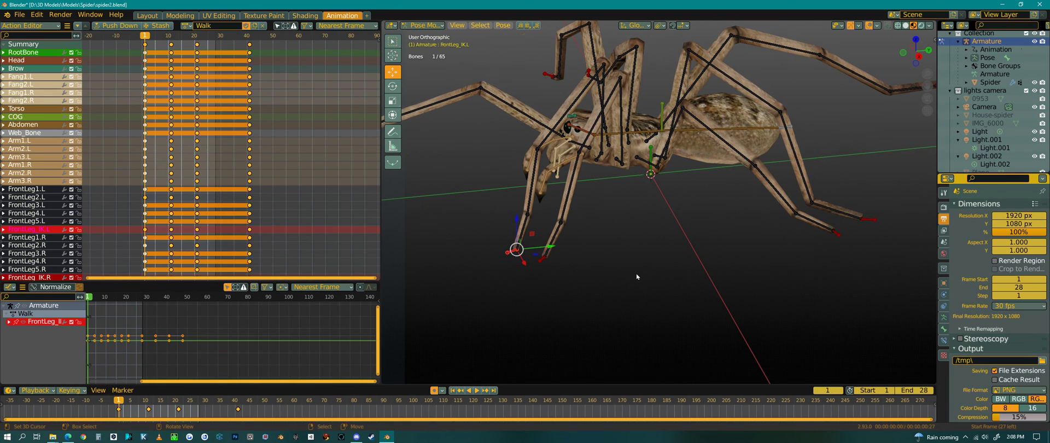
{"action": "left_click", "coordinate": [837, 235]}
{"action": "key", "text": "Up"}
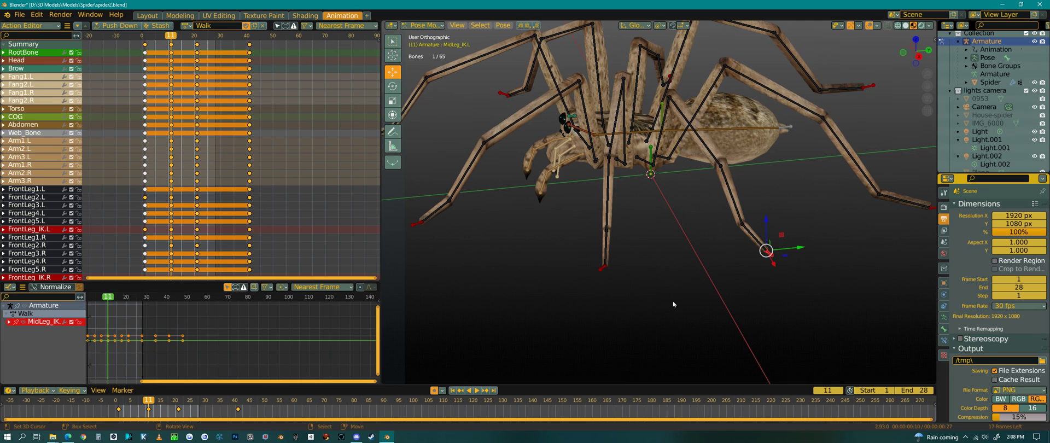
{"action": "left_click_drag", "start_coordinate": [766, 223], "coordinate": [766, 195]}
Identify the right front-middle foot at frame 1 and raise its FrontMidLeg_IK.R bone at frame 11.
{"action": "middle_click_drag", "start_coordinate": [875, 234], "coordinate": [677, 248]}
{"action": "scroll", "coordinate": [659, 173], "scroll_direction": "down", "scroll_amount": 3}
{"action": "key", "text": "shift+Left"}
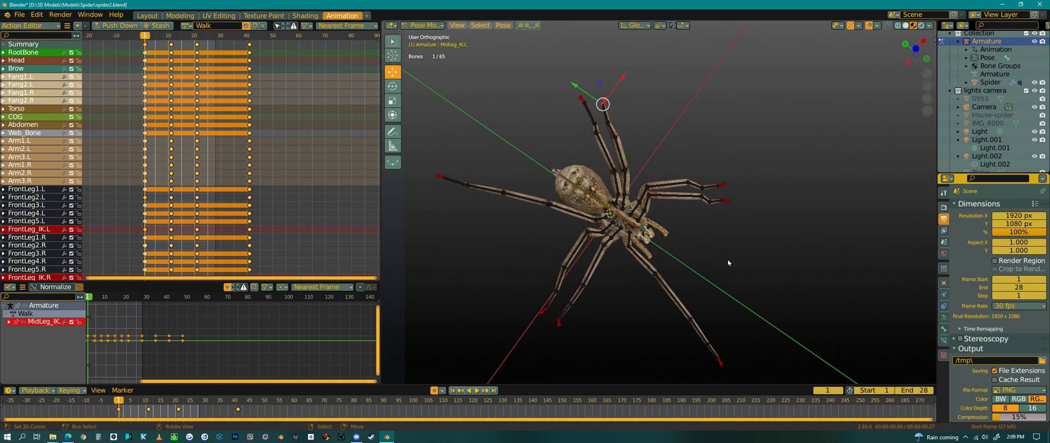
{"action": "left_click", "coordinate": [559, 323]}
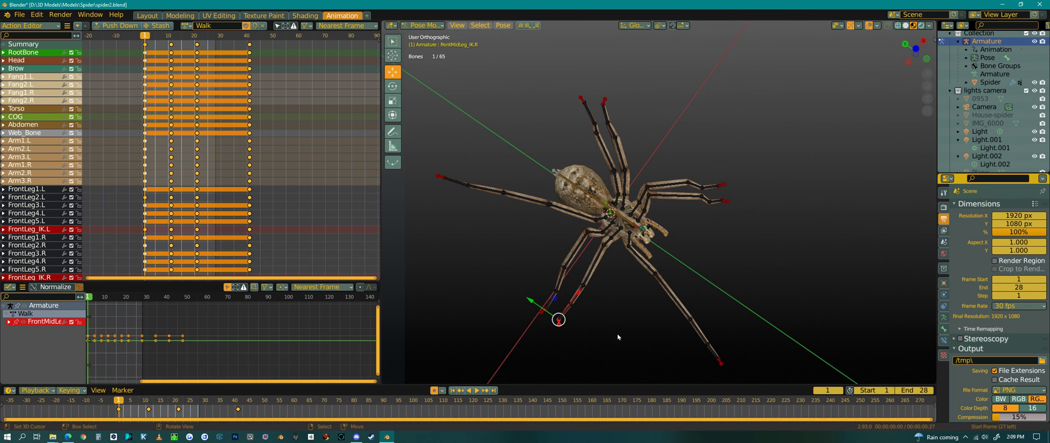
{"action": "middle_click_drag", "start_coordinate": [617, 337], "coordinate": [642, 263]}
{"action": "key", "text": "Up"}
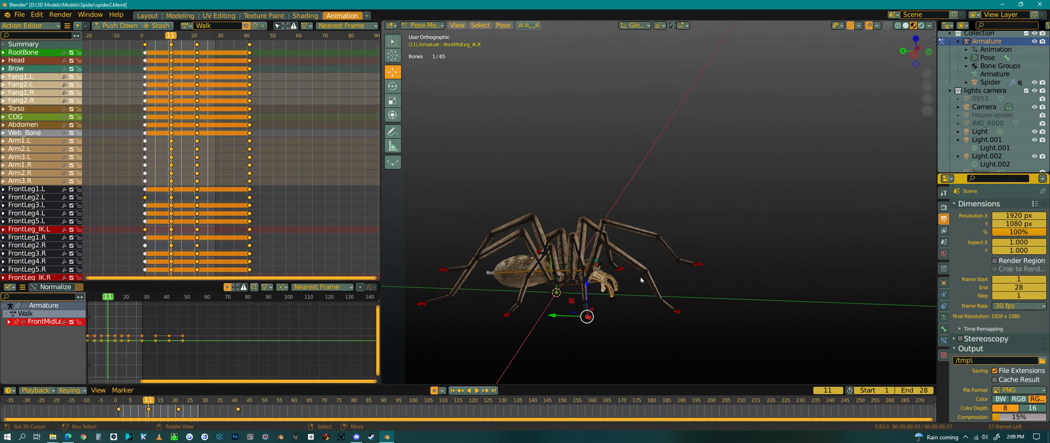
{"action": "left_click_drag", "start_coordinate": [594, 294], "coordinate": [588, 265]}
Raise the BackLeg_IK.R foot bone slightly off the ground at frame 11.
{"action": "middle_click_drag", "start_coordinate": [650, 292], "coordinate": [611, 298]}
{"action": "middle_click_drag", "start_coordinate": [558, 334], "coordinate": [626, 308], "text": "shift"}
{"action": "left_click", "coordinate": [573, 276]}
{"action": "key", "text": "shift+Left"}
{"action": "key", "text": "Up"}
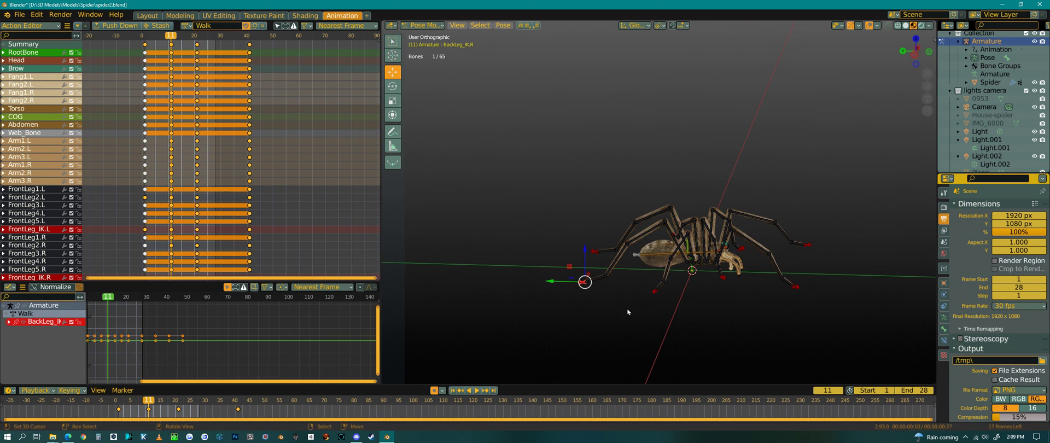
{"action": "left_click_drag", "start_coordinate": [588, 271], "coordinate": [589, 260]}
Copy the pose of all bones at frame 11 and paste it flipped at frame 31.
{"action": "middle_click_drag", "start_coordinate": [790, 317], "coordinate": [635, 316]}
{"action": "key", "text": "a"}
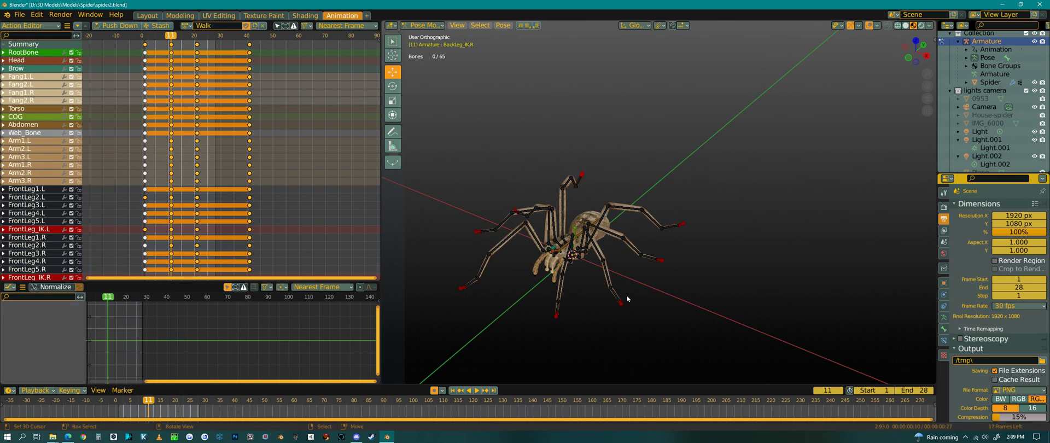
{"action": "key", "text": "ctrl+c"}
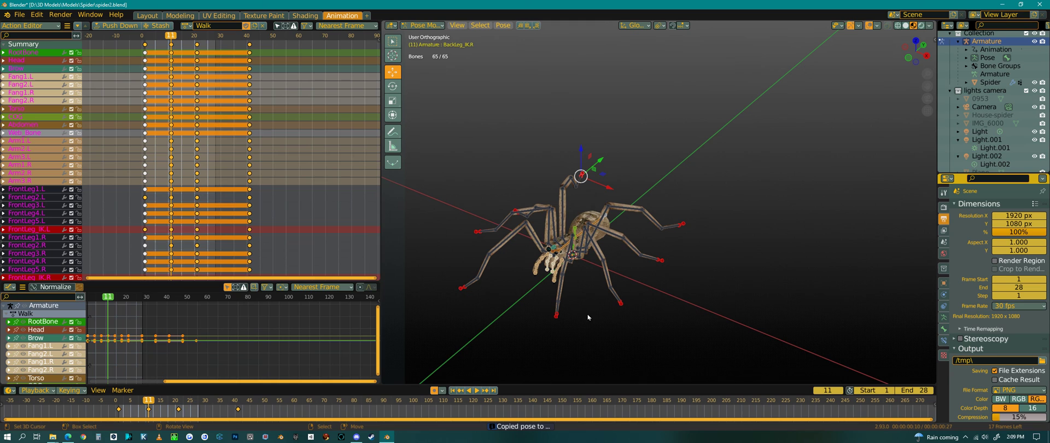
{"action": "left_click_drag", "start_coordinate": [233, 148], "coordinate": [223, 149]}
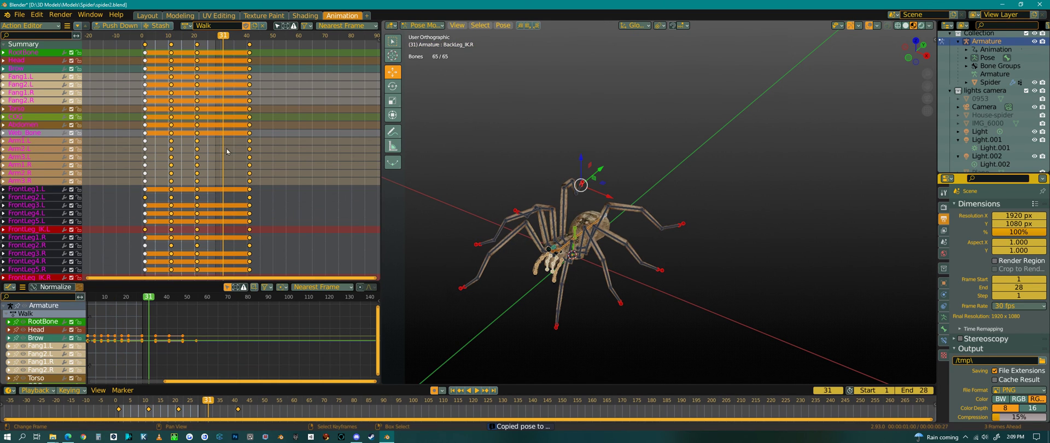
{"action": "key", "text": "ctrl+v"}
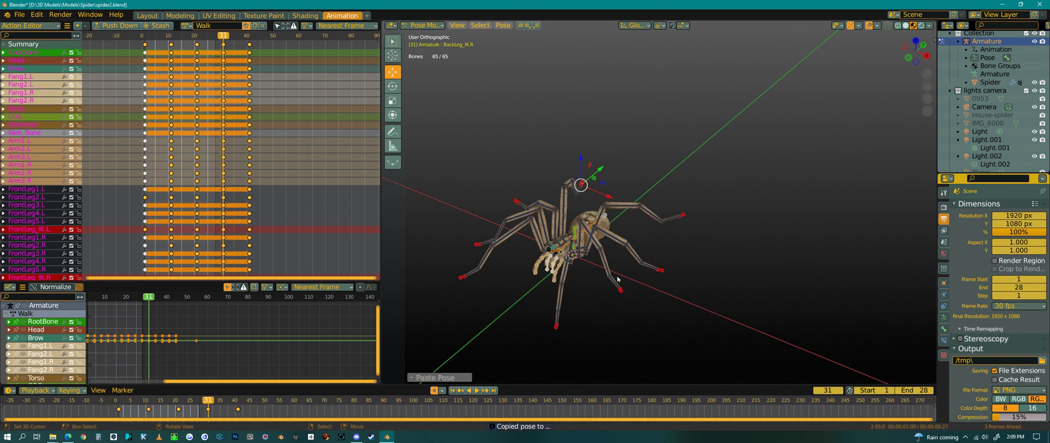
Play the walk and trim the timeline so its end frame matches the last keyframe at 41.
{"action": "middle_click_drag", "start_coordinate": [639, 293], "coordinate": [709, 282]}
{"action": "left_click", "coordinate": [476, 390]}
{"action": "key", "text": "q"}
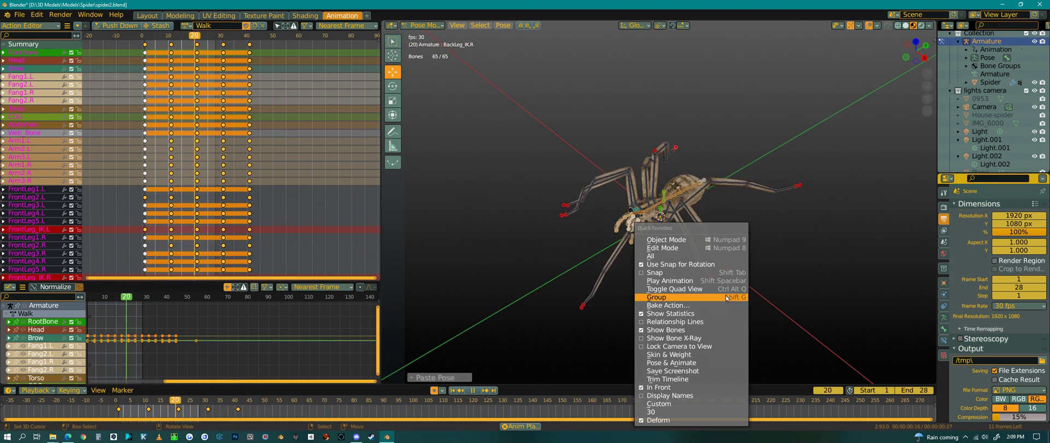
{"action": "left_click", "coordinate": [696, 381]}
{"action": "middle_click_drag", "start_coordinate": [695, 378], "coordinate": [587, 308]}
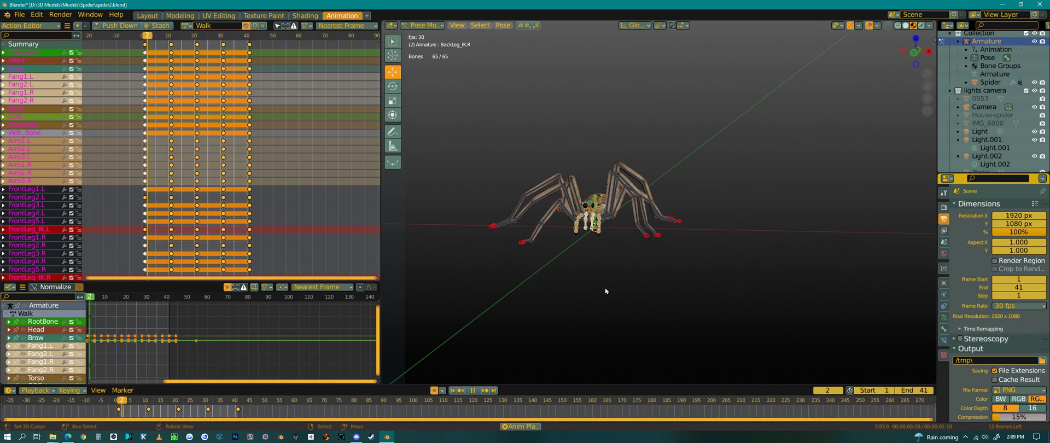
{"action": "key", "text": "space"}
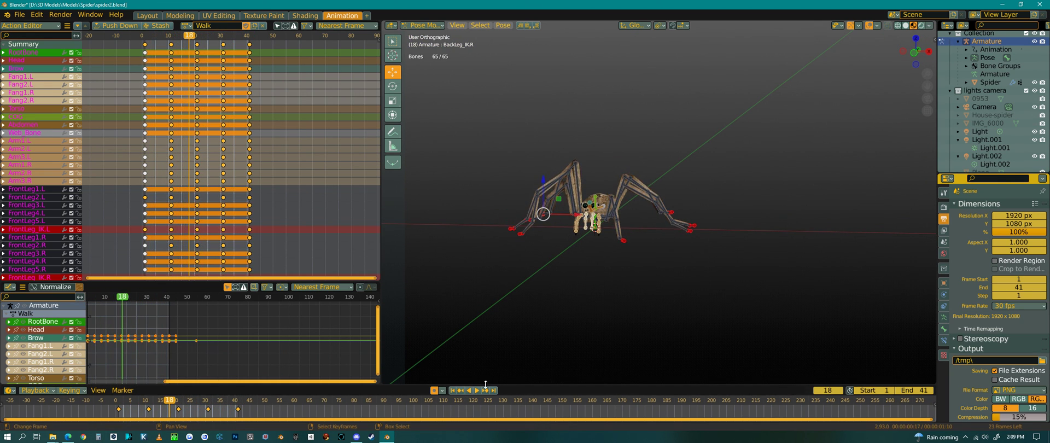
At frame 1, rotate the COG bone slightly in the front view and raise it a little.
{"action": "middle_click_drag", "start_coordinate": [587, 307], "coordinate": [557, 352]}
{"action": "scroll", "coordinate": [650, 206], "scroll_direction": "up", "scroll_amount": 5}
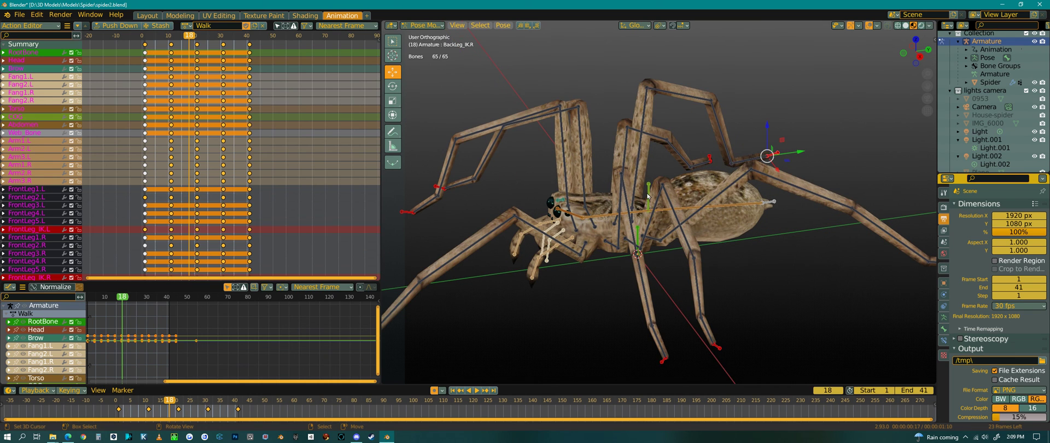
{"action": "left_click", "coordinate": [648, 196]}
{"action": "middle_click_drag", "start_coordinate": [647, 196], "coordinate": [638, 309]}
{"action": "key", "text": "shift+Left"}
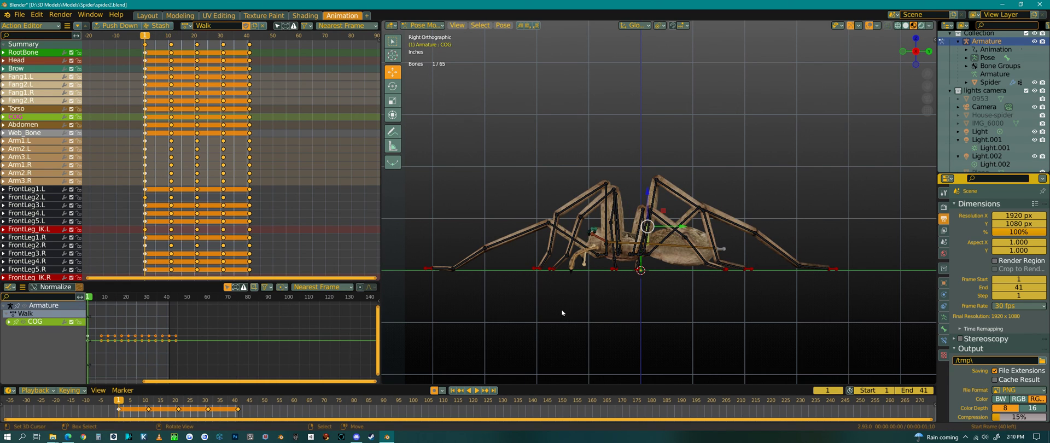
{"action": "key", "text": "KP_1"}
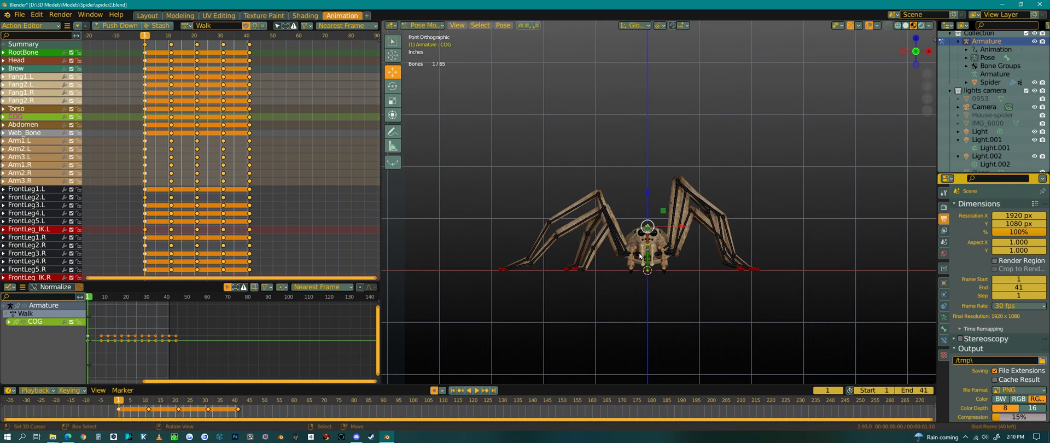
{"action": "key", "text": "r"}
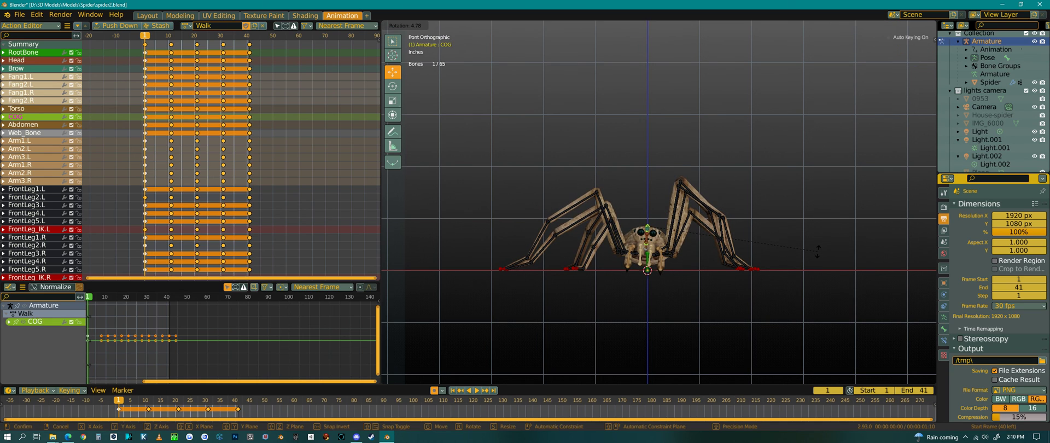
{"action": "left_click", "coordinate": [817, 248]}
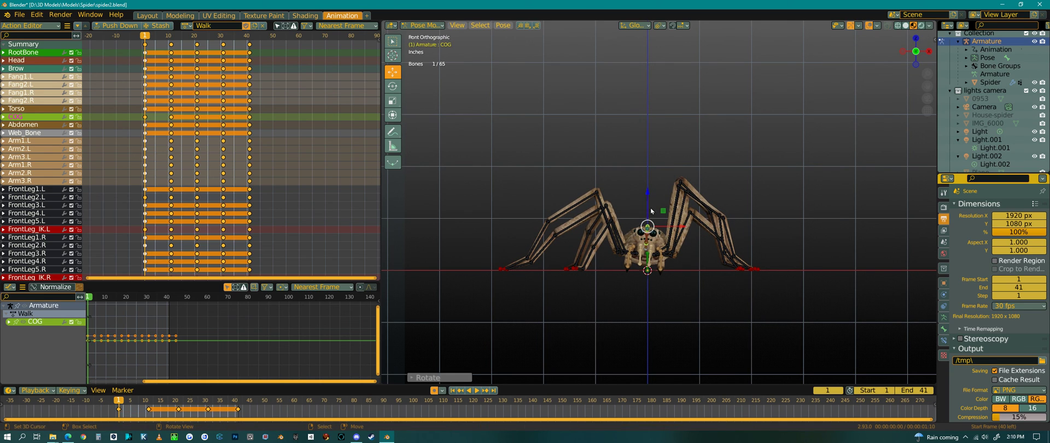
{"action": "key", "text": "g"}
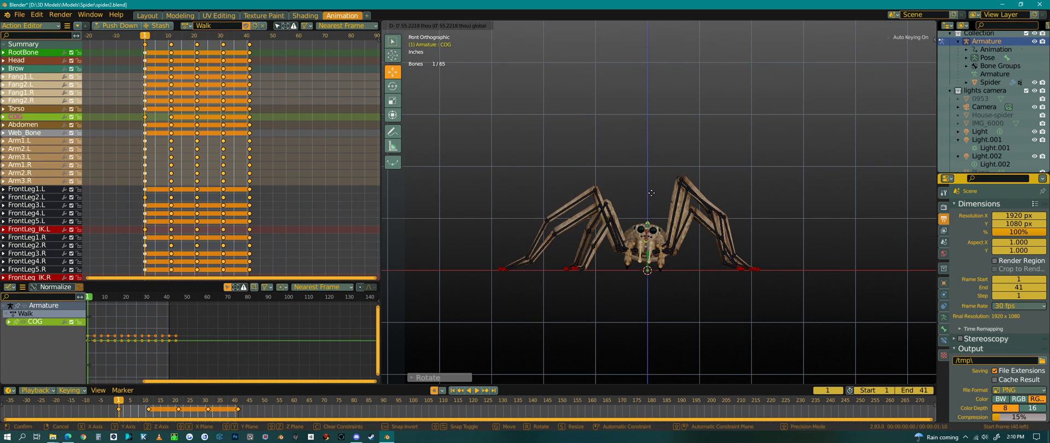
{"action": "left_click", "coordinate": [649, 199]}
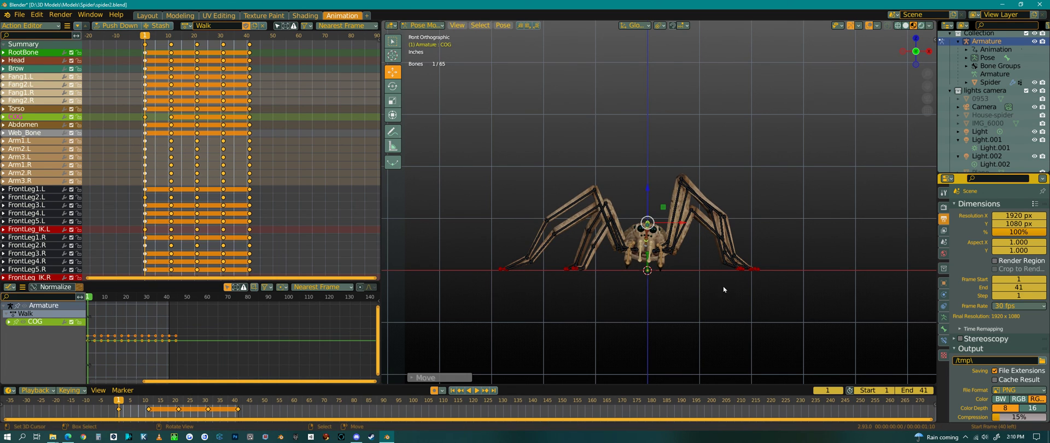
Copy the pose of all bones at frame 1, paste it flipped at frame 21 and unflipped at frame 41.
{"action": "middle_click_drag", "start_coordinate": [747, 318], "coordinate": [730, 274], "text": "shift"}
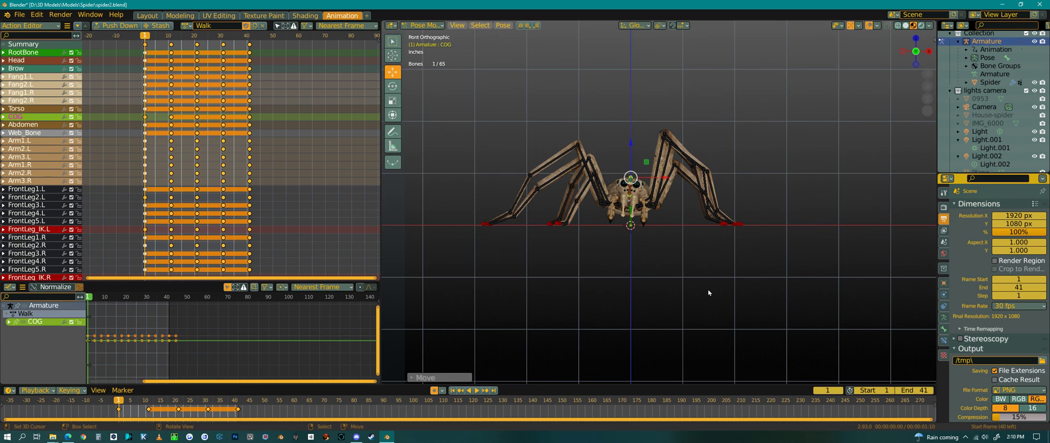
{"action": "key", "text": "a"}
{"action": "key", "text": "ctrl+c"}
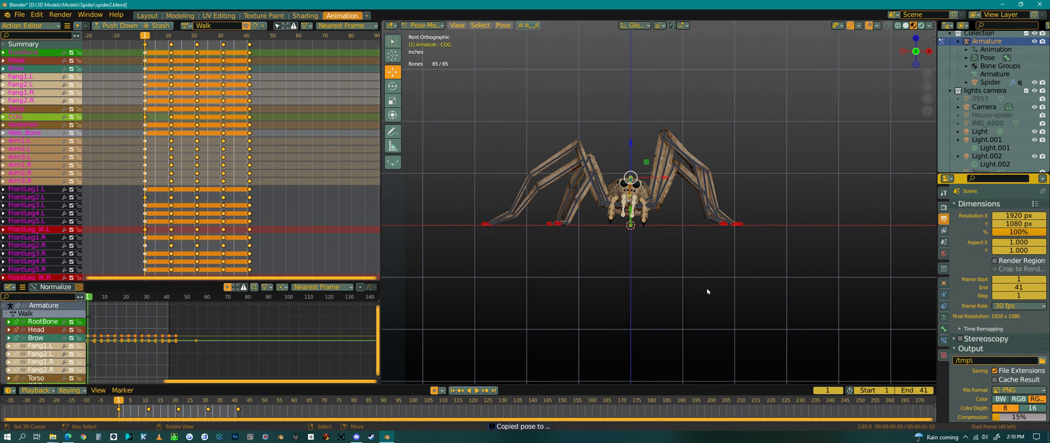
{"action": "key", "text": "Up"}
{"action": "key", "text": "Up"}
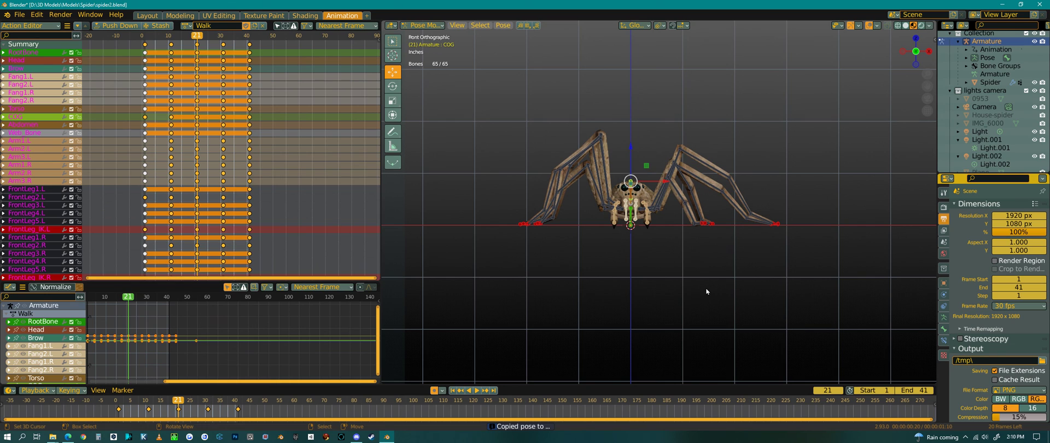
{"action": "key", "text": "ctrl+shift+v"}
{"action": "key", "text": "Up"}
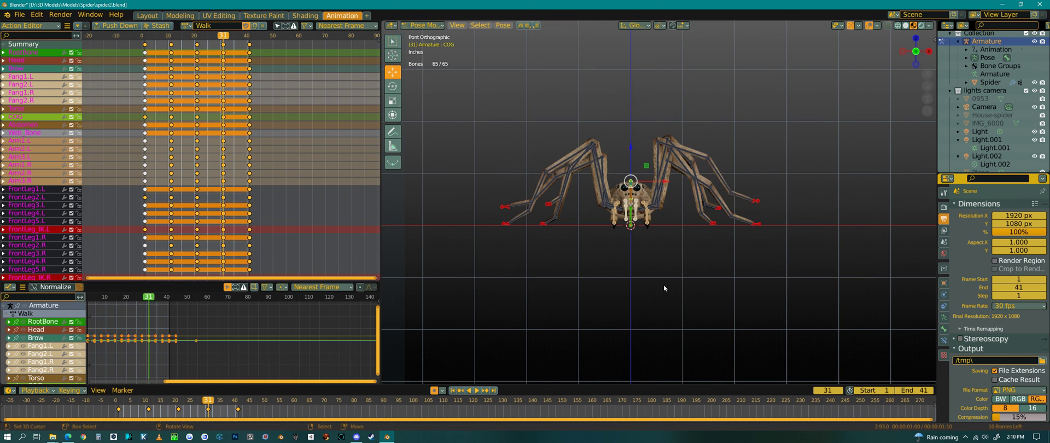
{"action": "key", "text": "Up"}
{"action": "key", "text": "ctrl+v"}
Play the walk from frame 1 in the front view, and inspect the first frame's pose from the right side.
{"action": "key", "text": "Down"}
{"action": "key", "text": "Down"}
{"action": "key", "text": "Down"}
{"action": "key", "text": "Down"}
{"action": "left_click", "coordinate": [476, 390]}
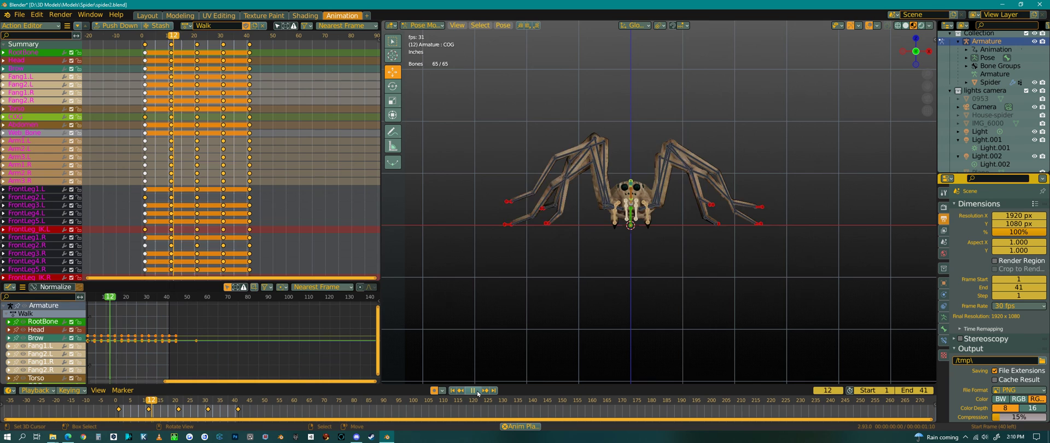
{"action": "left_click", "coordinate": [473, 390]}
{"action": "middle_click_drag", "start_coordinate": [741, 186], "coordinate": [654, 224]}
{"action": "key", "text": "KP_3"}
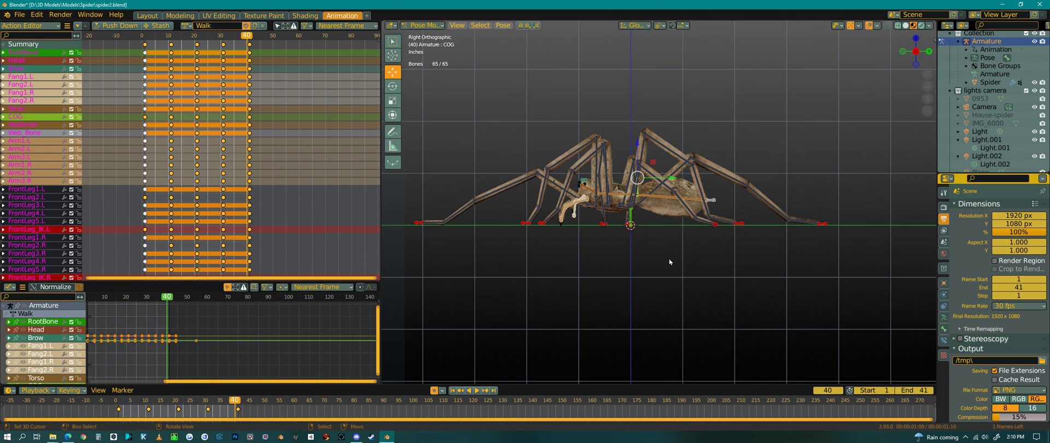
{"action": "key", "text": "shift+Left"}
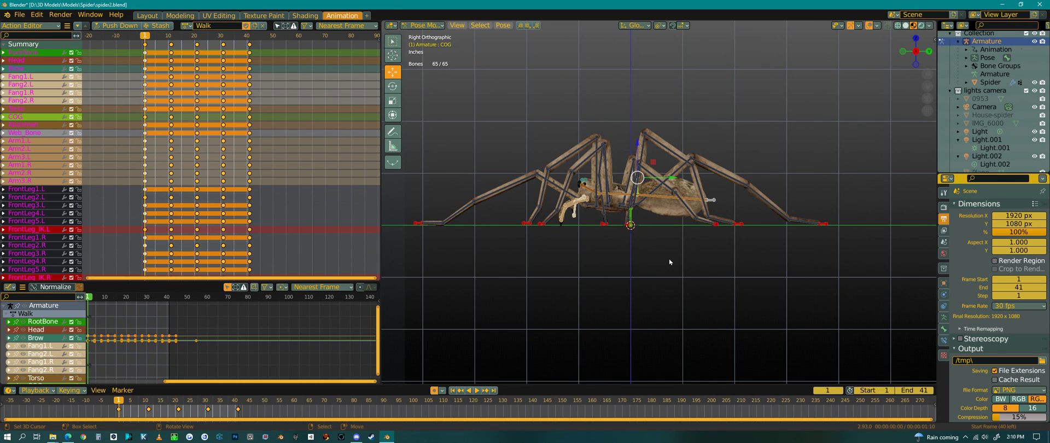
{"action": "key", "text": "Up"}
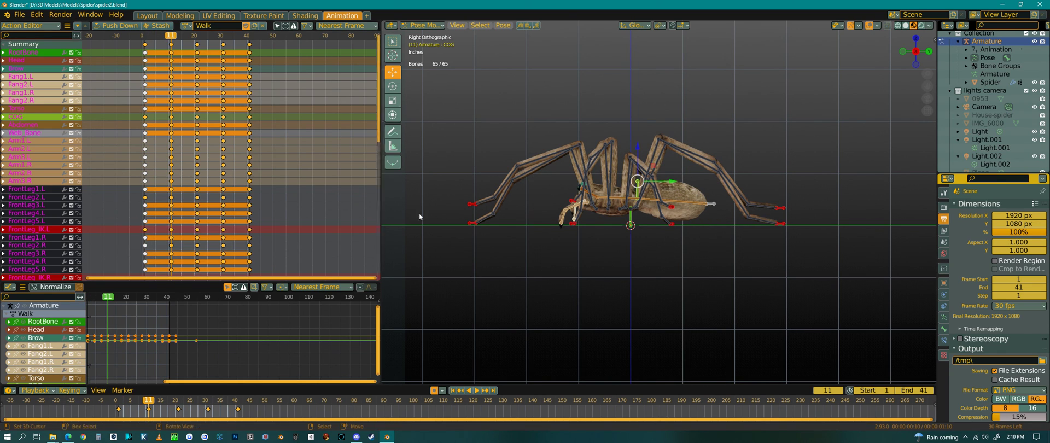
{"action": "left_click_drag", "start_coordinate": [639, 149], "coordinate": [638, 140]}
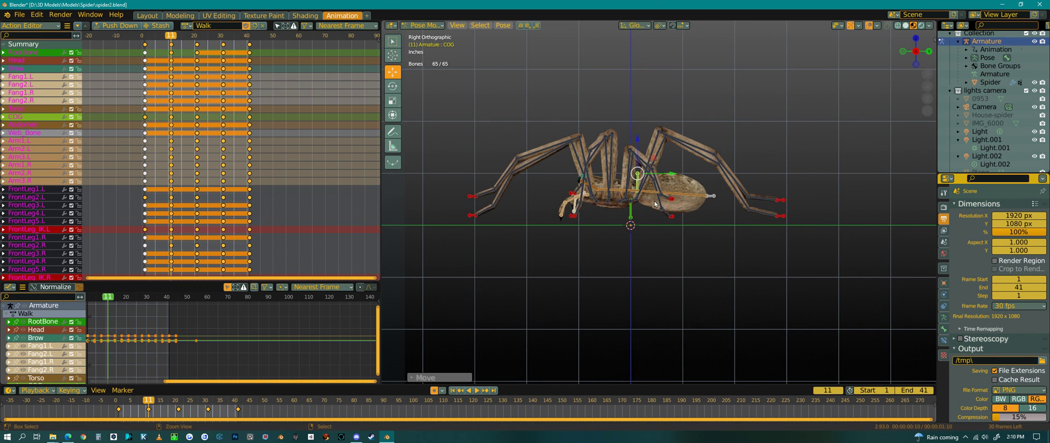
{"action": "key", "text": "ctrl+z"}
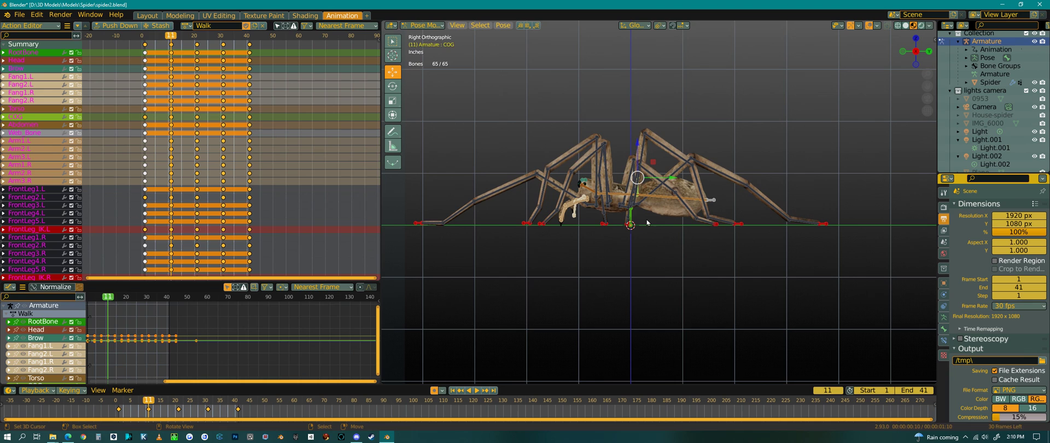
At frame 11, raise only the COG bone slightly and compare the pose with the neighbouring keyframes.
{"action": "key", "text": "Down"}
{"action": "key", "text": "Up"}
{"action": "left_click", "coordinate": [639, 191]}
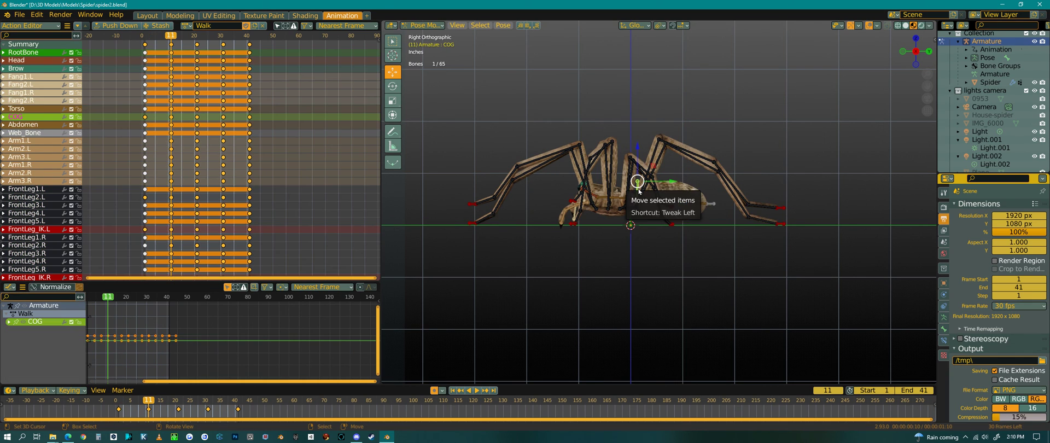
{"action": "left_click_drag", "start_coordinate": [638, 147], "coordinate": [639, 140]}
{"action": "key", "text": "Down"}
{"action": "key", "text": "Up"}
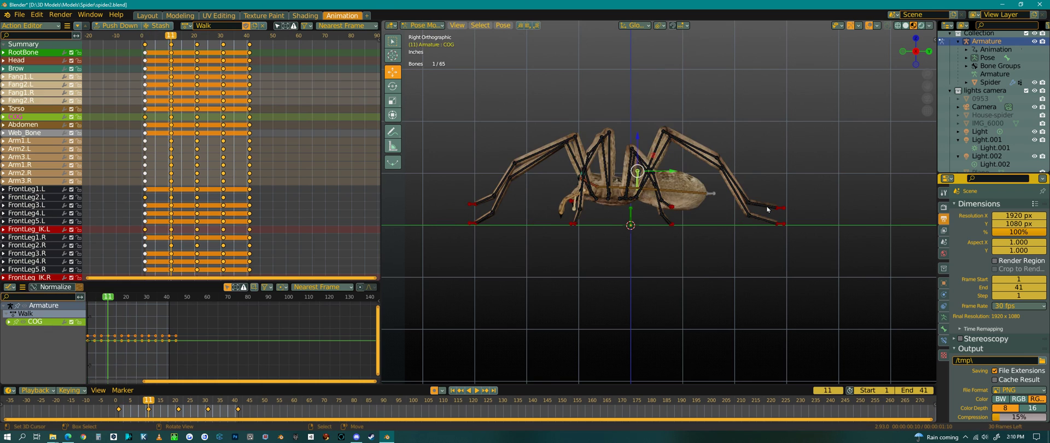
{"action": "key", "text": "Up"}
{"action": "key", "text": "Down"}
{"action": "key", "text": "Down"}
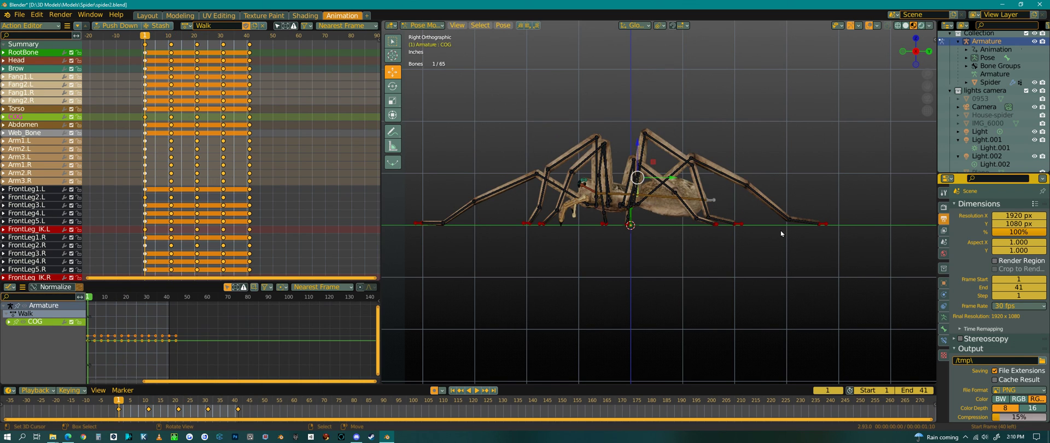
Copy the COG bone's pose at frame 11 and paste it at frame 31.
{"action": "key", "text": "Up"}
{"action": "key", "text": "ctrl+c"}
{"action": "key", "text": "Up"}
{"action": "key", "text": "Up"}
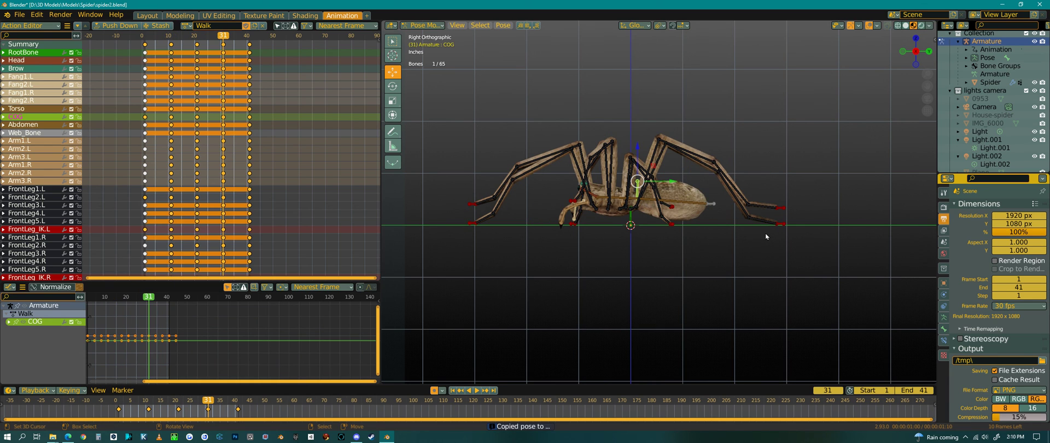
{"action": "key", "text": "ctrl+v"}
Play the walk and examine the body and leg motion from the front, the side and above.
{"action": "middle_click_drag", "start_coordinate": [766, 232], "coordinate": [832, 212]}
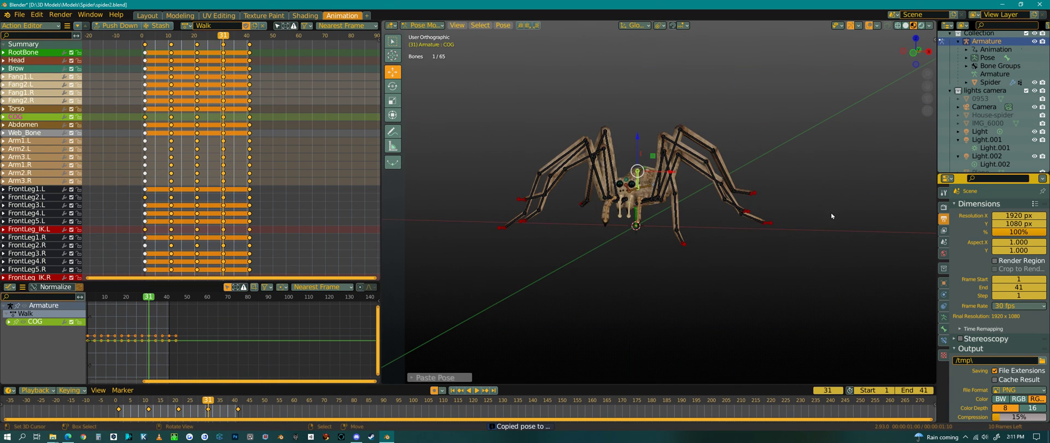
{"action": "left_click", "coordinate": [477, 390]}
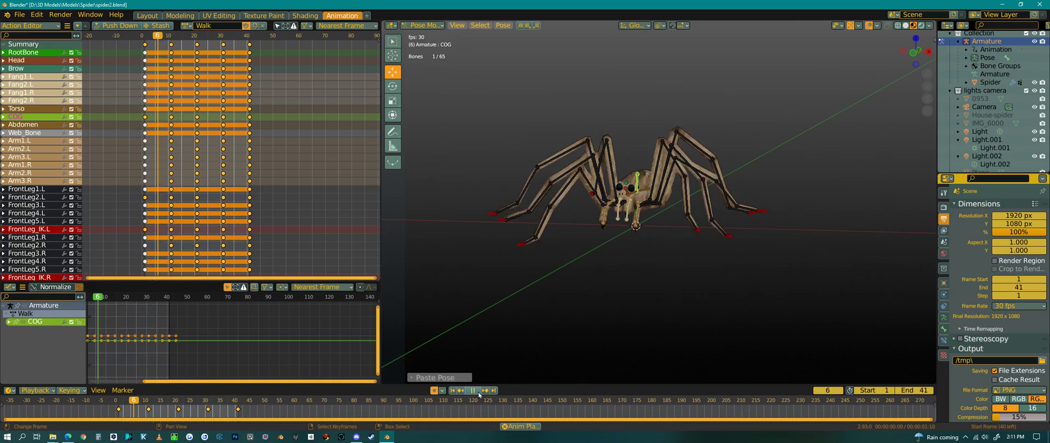
{"action": "middle_click_drag", "start_coordinate": [628, 293], "coordinate": [569, 317]}
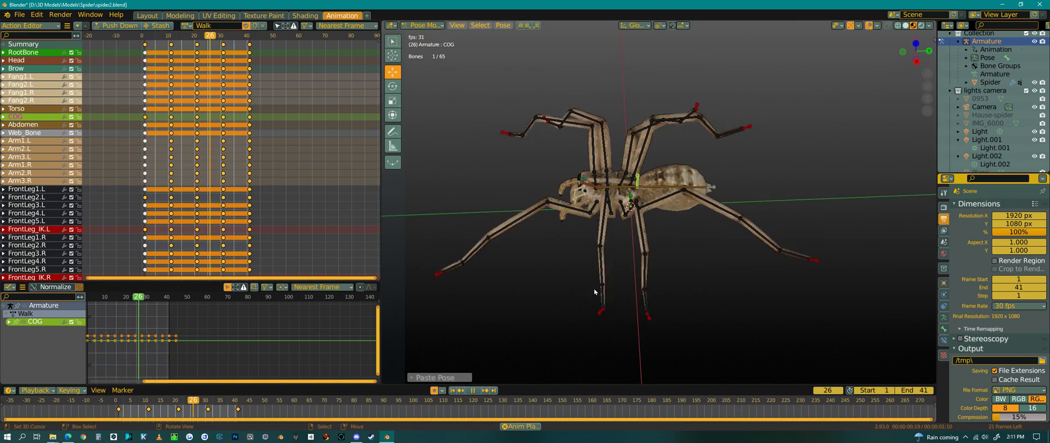
{"action": "middle_click_drag", "start_coordinate": [637, 291], "coordinate": [709, 263]}
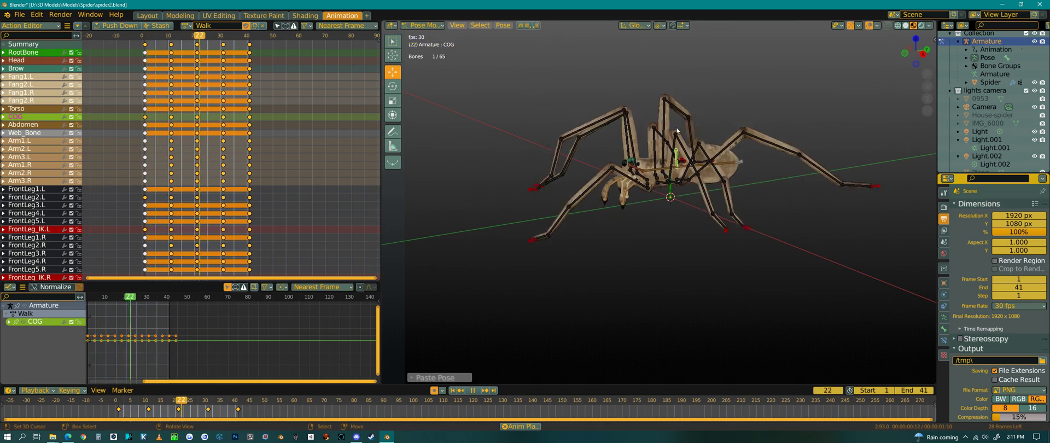
{"action": "middle_click_drag", "start_coordinate": [736, 255], "coordinate": [785, 245]}
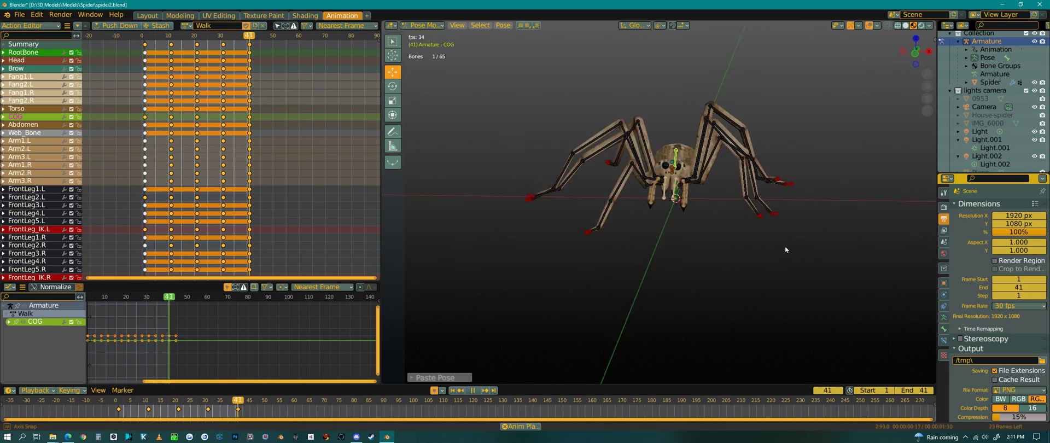
{"action": "left_click", "coordinate": [472, 392]}
At frame 1, lower the Arm3.L bone slightly in the right side view and rotate its tip forward.
{"action": "left_click_drag", "start_coordinate": [175, 233], "coordinate": [146, 255]}
{"action": "scroll", "coordinate": [678, 218], "scroll_direction": "up", "scroll_amount": 6}
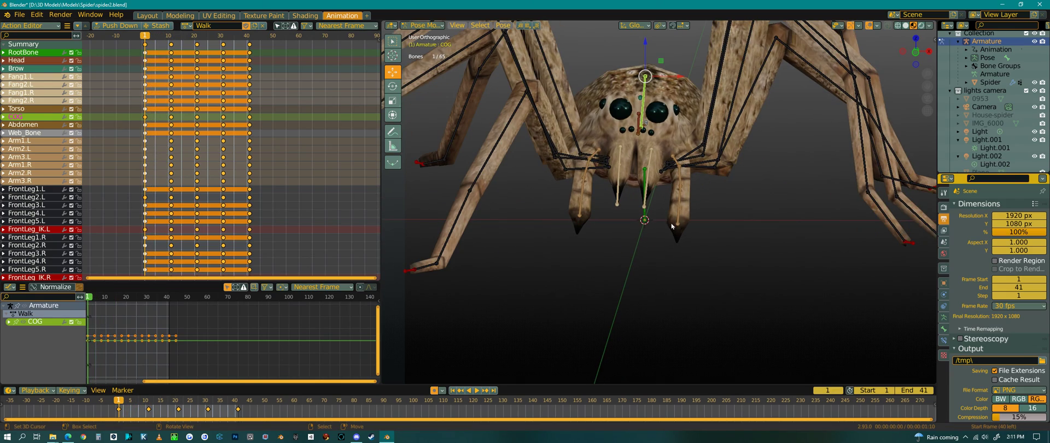
{"action": "left_click", "coordinate": [677, 215]}
{"action": "middle_click_drag", "start_coordinate": [696, 229], "coordinate": [710, 258]}
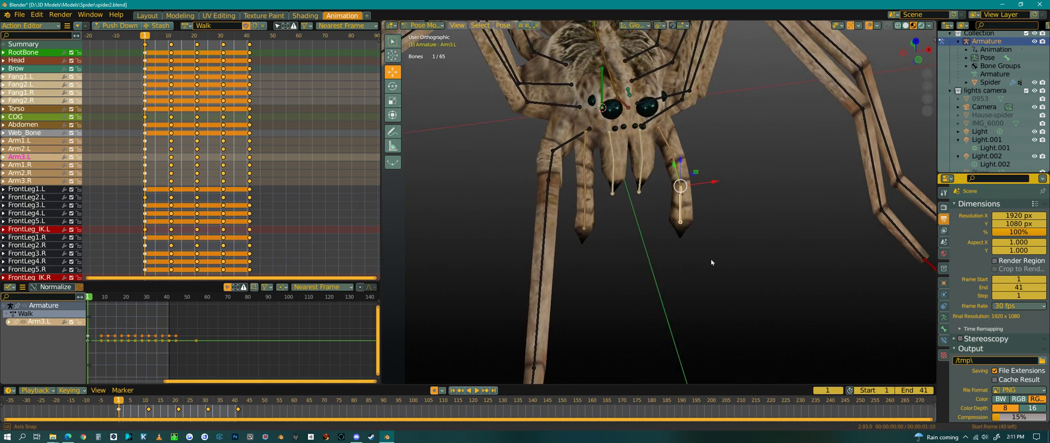
{"action": "scroll", "coordinate": [693, 239], "scroll_direction": "up", "scroll_amount": 2}
{"action": "middle_click_drag", "start_coordinate": [696, 227], "coordinate": [617, 229]}
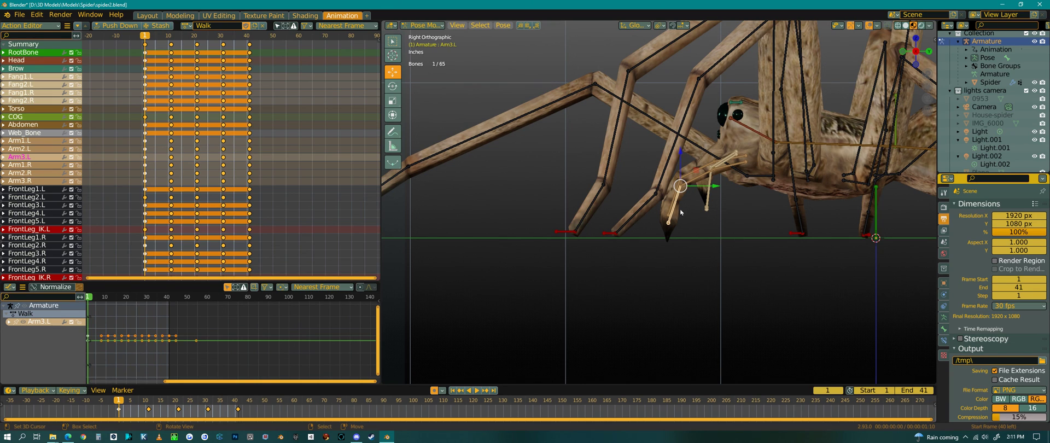
{"action": "key", "text": "g"}
{"action": "left_click", "coordinate": [684, 167]}
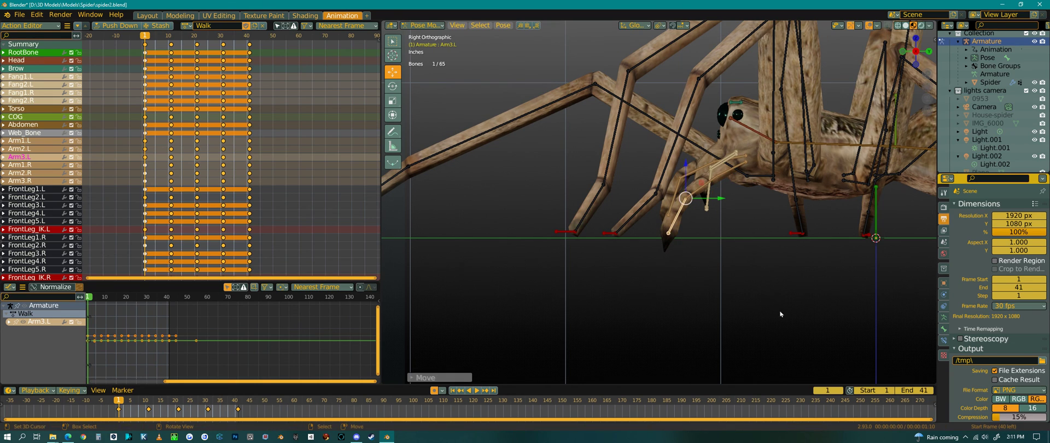
{"action": "key", "text": "r"}
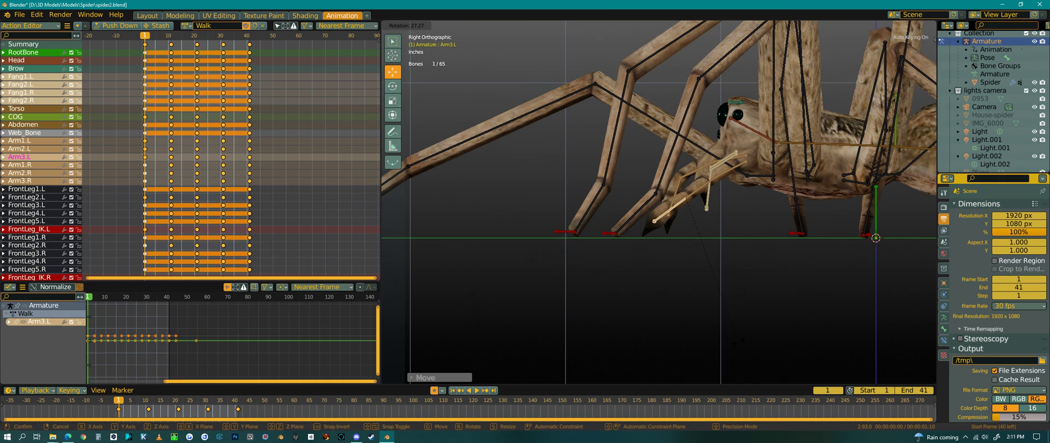
{"action": "left_click", "coordinate": [743, 340]}
At frame 1, move the Arm3.R bone back toward the body and lower it slightly in the right side view.
{"action": "middle_click_drag", "start_coordinate": [743, 340], "coordinate": [703, 254]}
{"action": "left_click", "coordinate": [678, 186]}
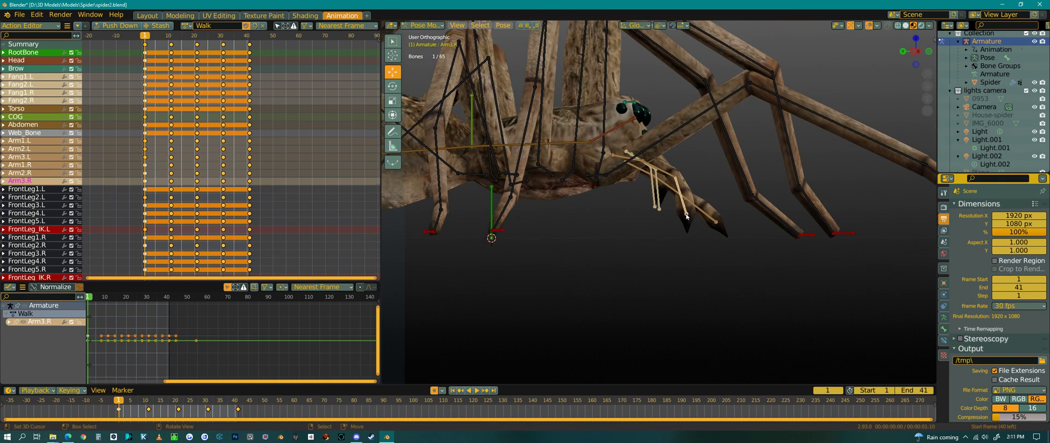
{"action": "key", "text": "KP_3"}
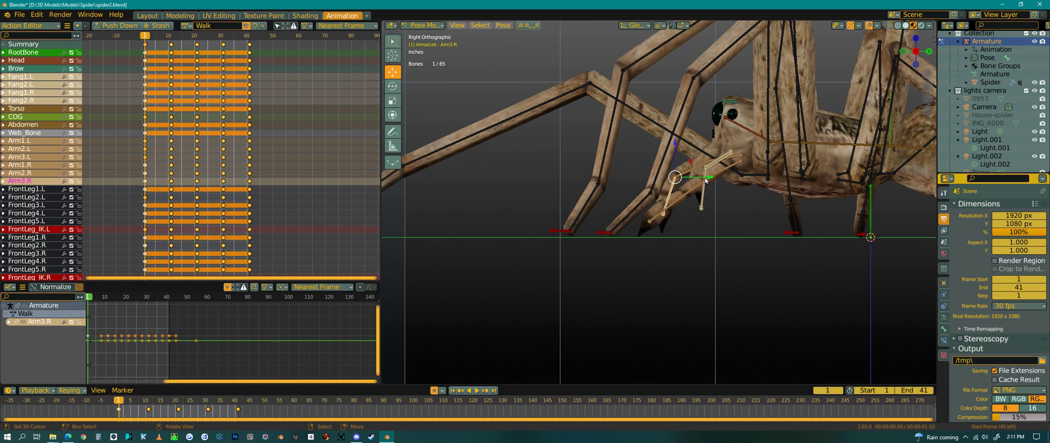
{"action": "left_click_drag", "start_coordinate": [705, 180], "coordinate": [742, 184]}
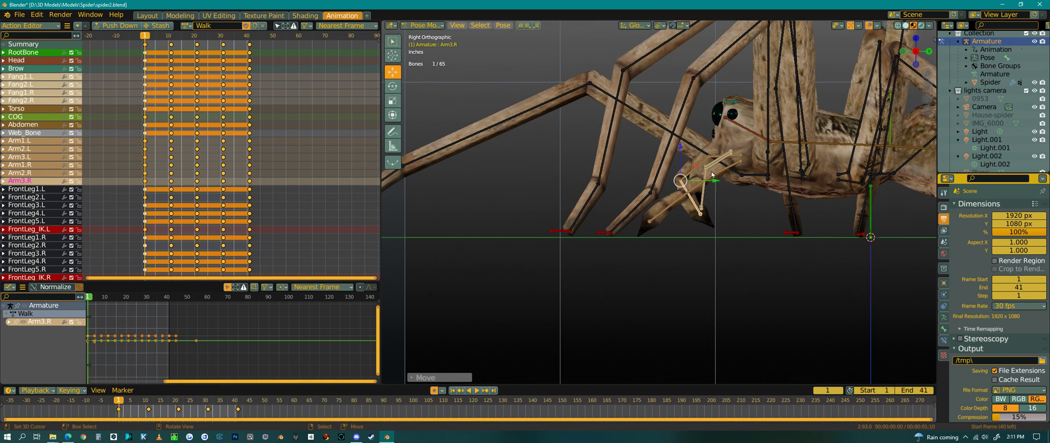
{"action": "left_click_drag", "start_coordinate": [681, 152], "coordinate": [686, 161]}
{"action": "left_click_drag", "start_coordinate": [710, 188], "coordinate": [721, 191]}
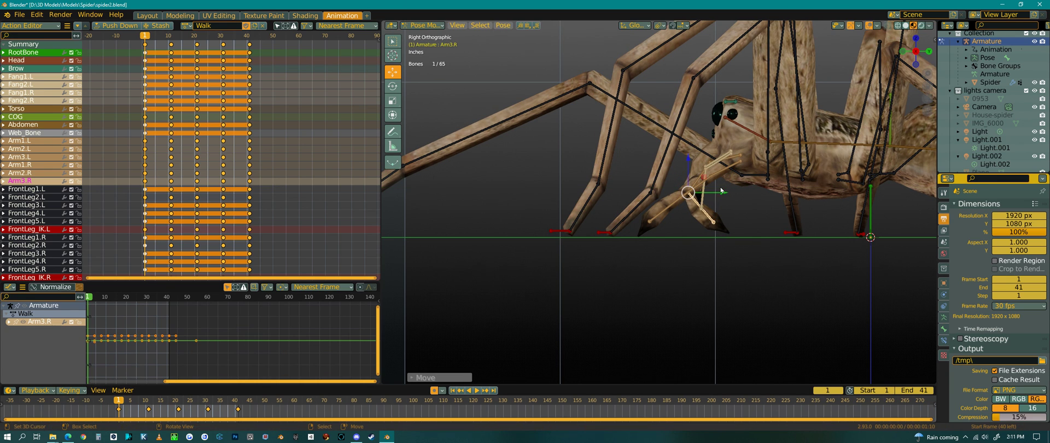
{"action": "left_click_drag", "start_coordinate": [688, 161], "coordinate": [691, 160]}
Select the fang bones and the arm bones together and copy their pose at frame 1.
{"action": "scroll", "coordinate": [527, 211], "scroll_direction": "down", "scroll_amount": 6}
{"action": "scroll", "coordinate": [578, 210], "scroll_direction": "up", "scroll_amount": 7}
{"action": "key", "text": "b"}
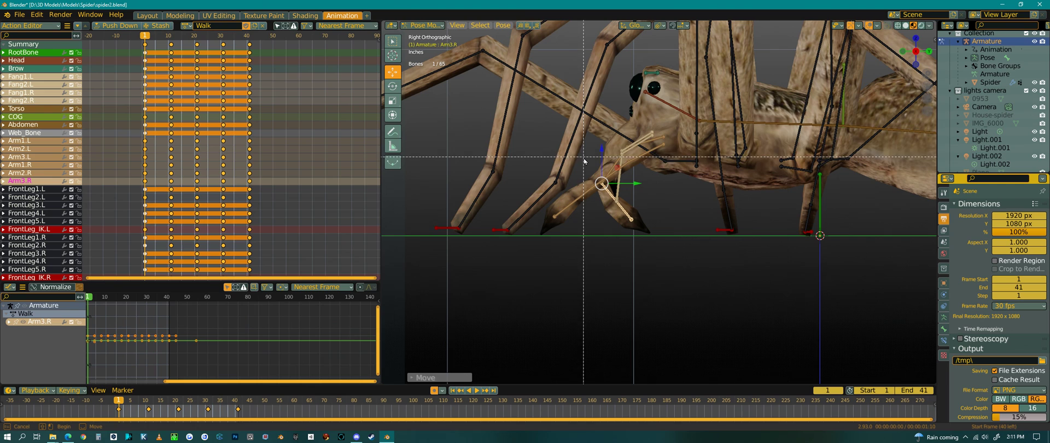
{"action": "left_click_drag", "start_coordinate": [586, 141], "coordinate": [627, 225]}
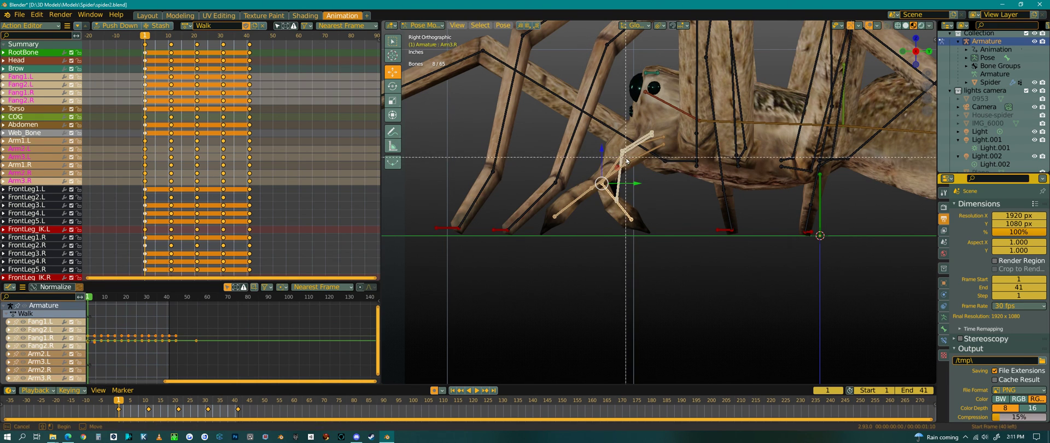
{"action": "left_click", "coordinate": [646, 154], "text": "shift"}
{"action": "key", "text": "ctrl+c"}
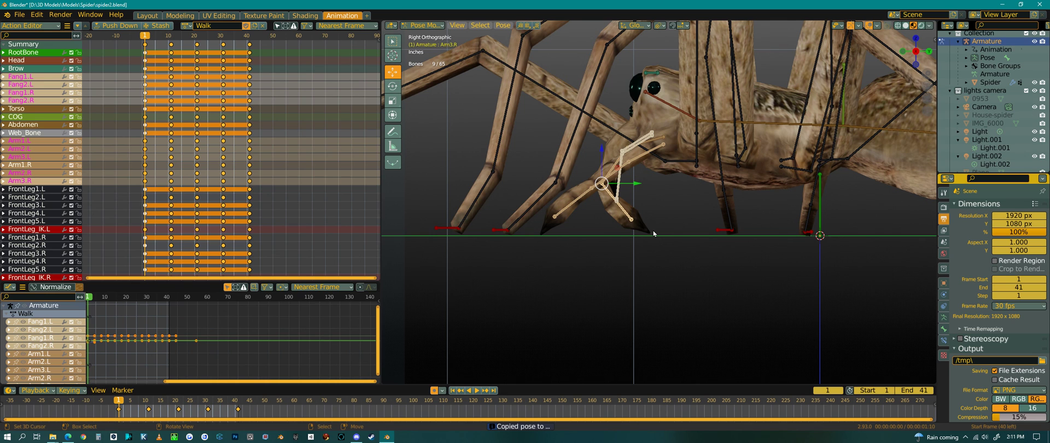
Paste the copied fang and arm pose flipped at frame 21.
{"action": "key", "text": "Up"}
{"action": "key", "text": "Up"}
{"action": "key", "text": "Up"}
{"action": "key", "text": "Up"}
{"action": "key", "text": "Up"}
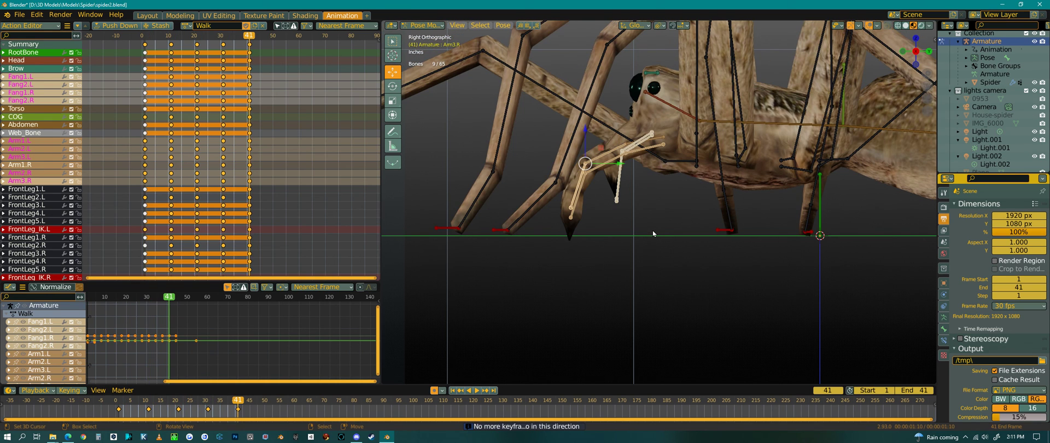
{"action": "key", "text": "Down"}
{"action": "key", "text": "Down"}
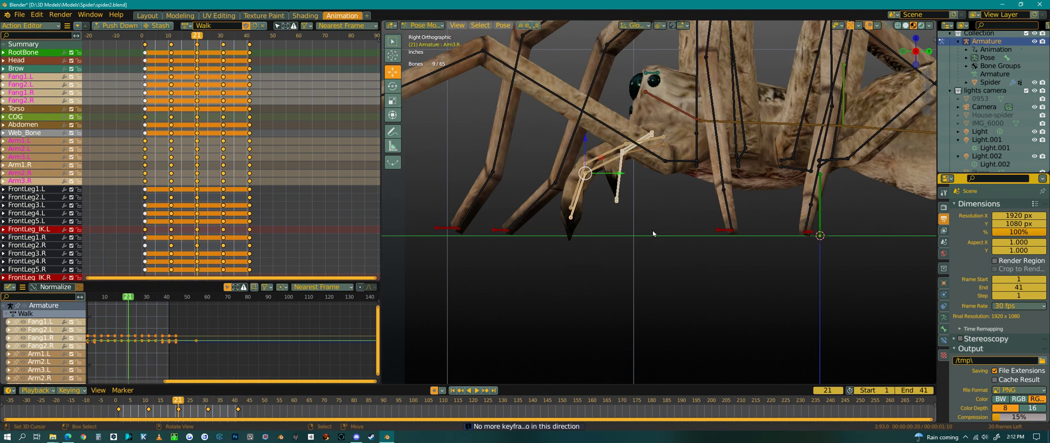
{"action": "key", "text": "ctrl+v"}
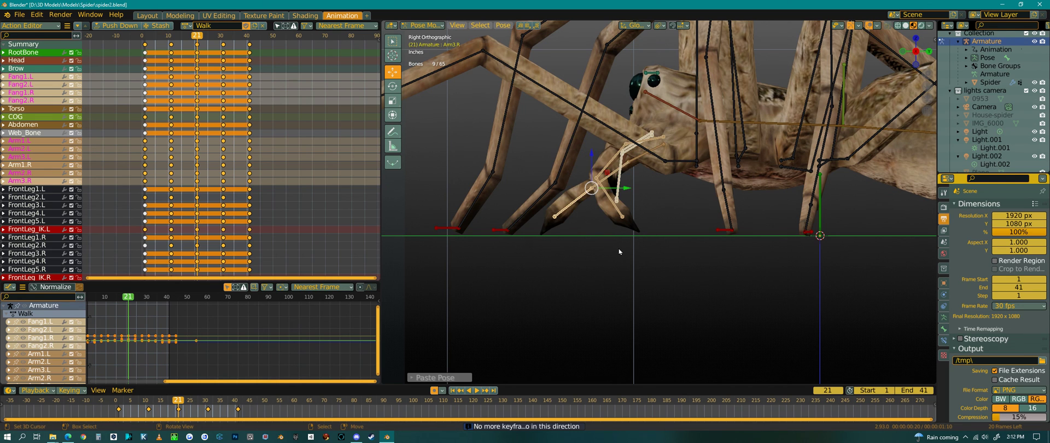
At frame 11, lower the Arm3.L bone and move it slightly back toward the body in the right side view.
{"action": "key", "text": "Down"}
{"action": "middle_click_drag", "start_coordinate": [619, 249], "coordinate": [675, 227]}
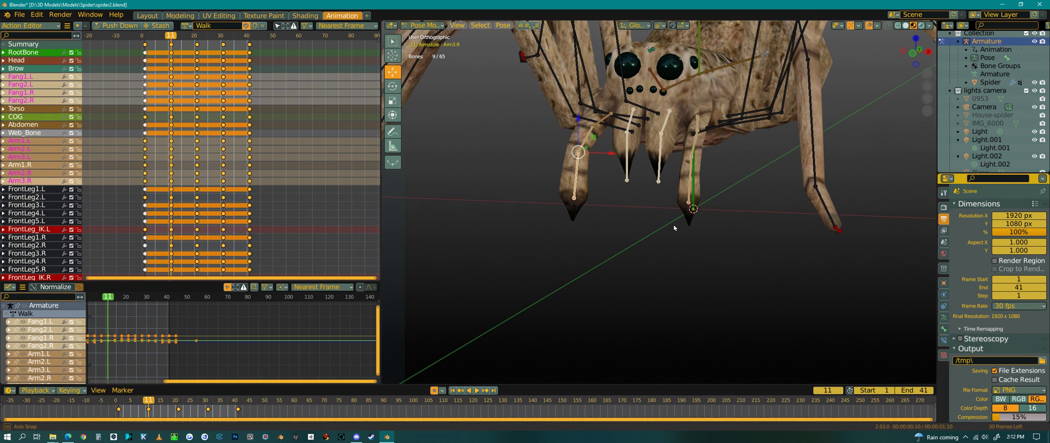
{"action": "left_click", "coordinate": [690, 196]}
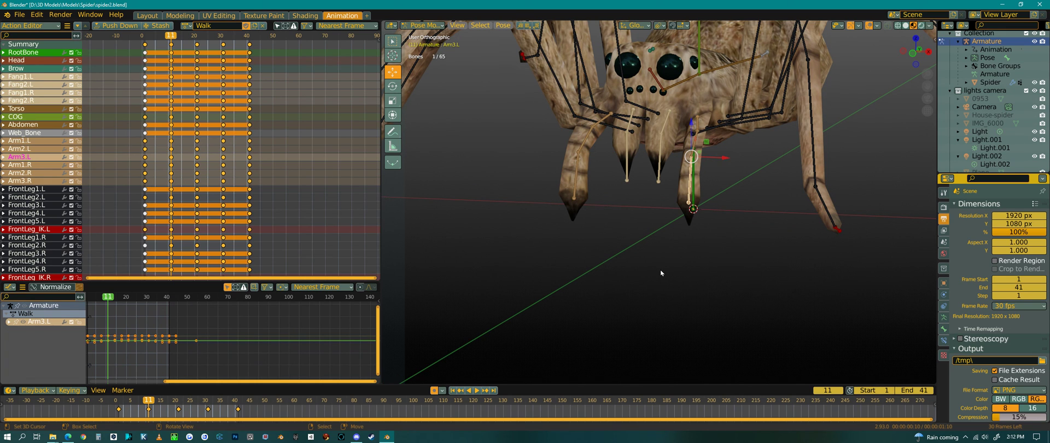
{"action": "key", "text": "shift+Left"}
{"action": "key", "text": "KP_3"}
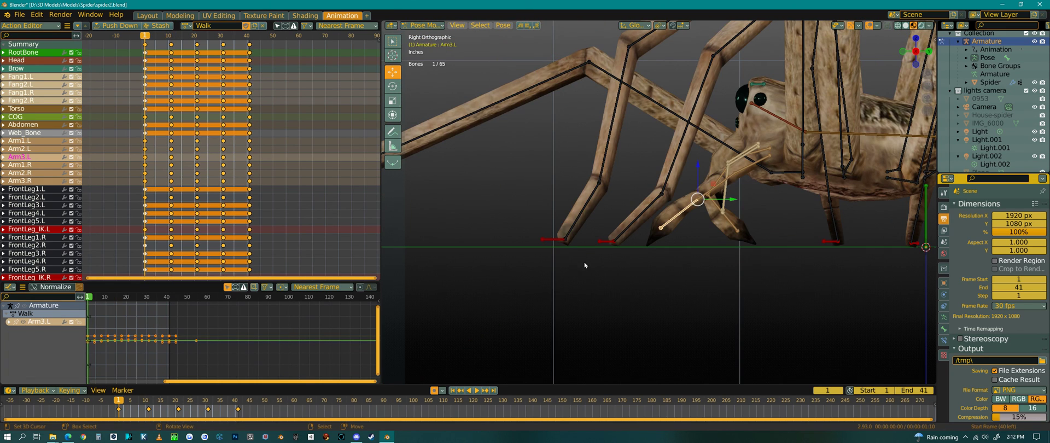
{"action": "key", "text": "Up"}
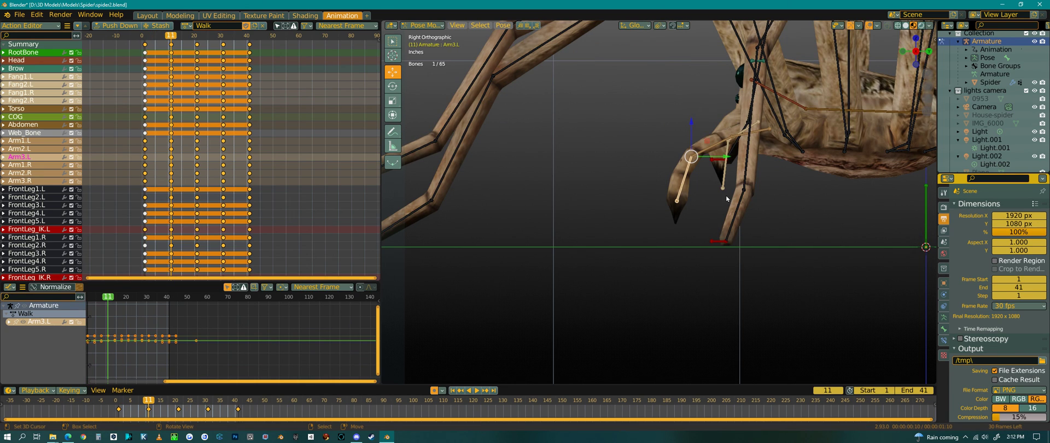
{"action": "left_click_drag", "start_coordinate": [691, 130], "coordinate": [693, 141]}
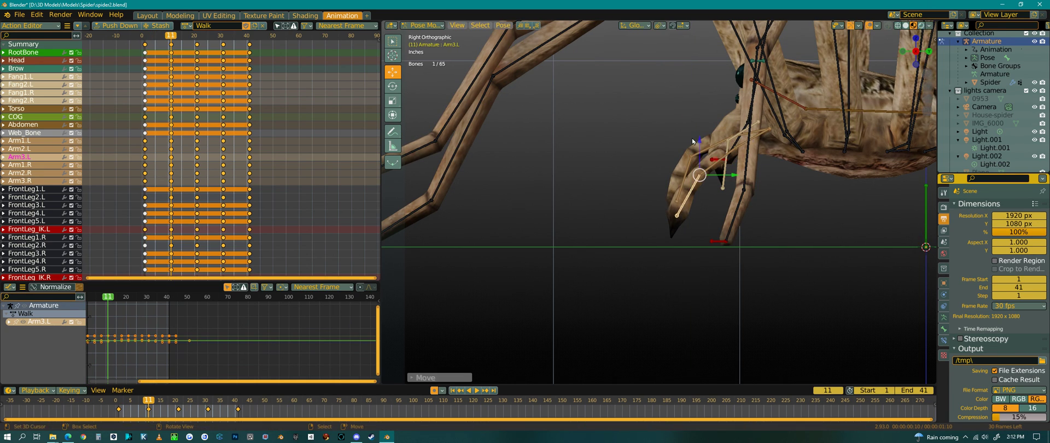
{"action": "left_click_drag", "start_coordinate": [733, 177], "coordinate": [745, 177]}
{"action": "left_click_drag", "start_coordinate": [699, 137], "coordinate": [699, 146]}
{"action": "middle_click_drag", "start_coordinate": [779, 265], "coordinate": [688, 268], "text": "shift"}
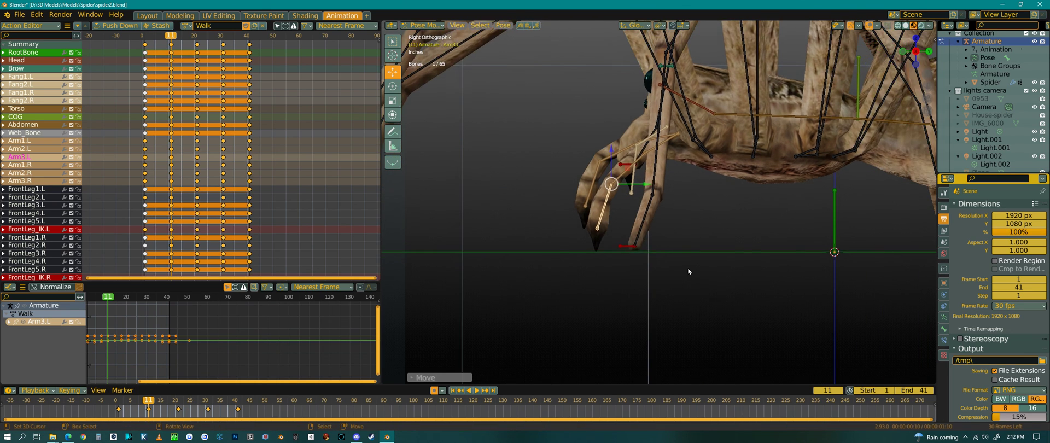
Compare Arm3.L between frames 1 and 11, and rotate its tip slightly back toward the body at frame 11.
{"action": "key", "text": "Down"}
{"action": "key", "text": "Up"}
{"action": "key", "text": "Down"}
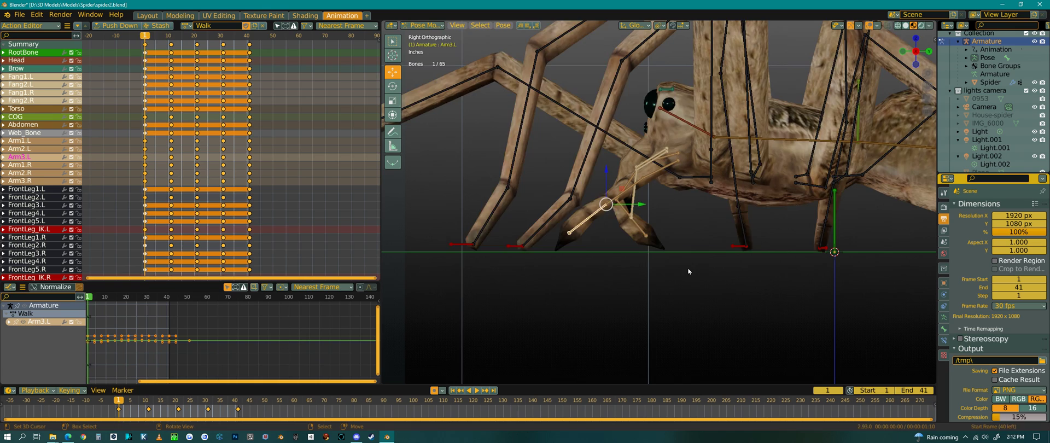
{"action": "key", "text": "Up"}
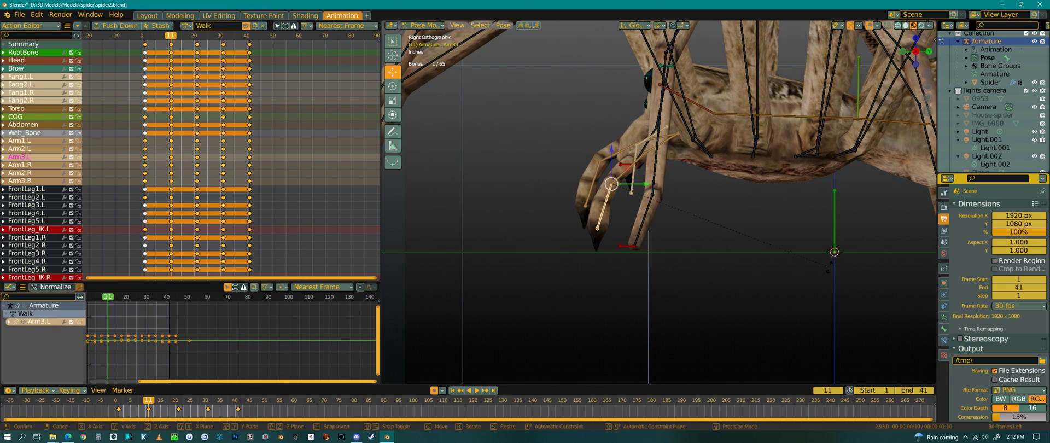
{"action": "key", "text": "r"}
{"action": "left_click", "coordinate": [853, 251]}
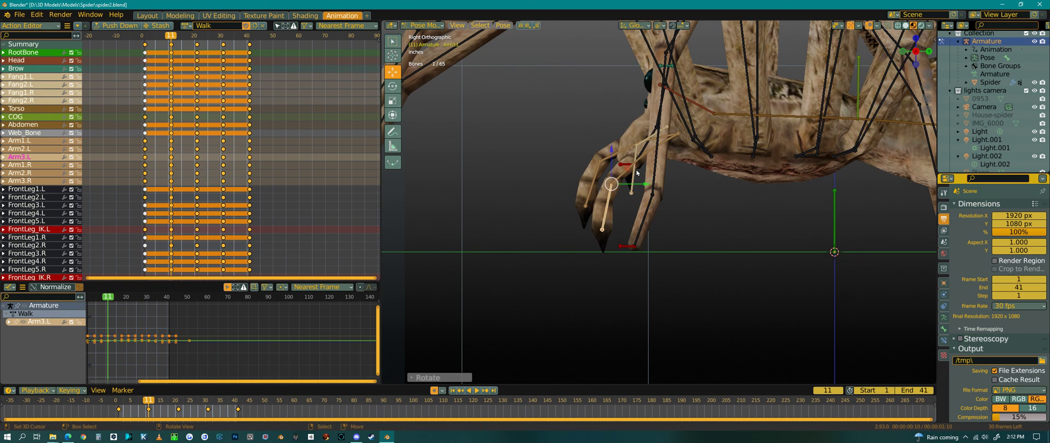
At frame 11, rotate the tip of the Arm3.R bone back toward the body and check it against frame 1.
{"action": "key", "text": "Down"}
{"action": "left_click", "coordinate": [631, 229]}
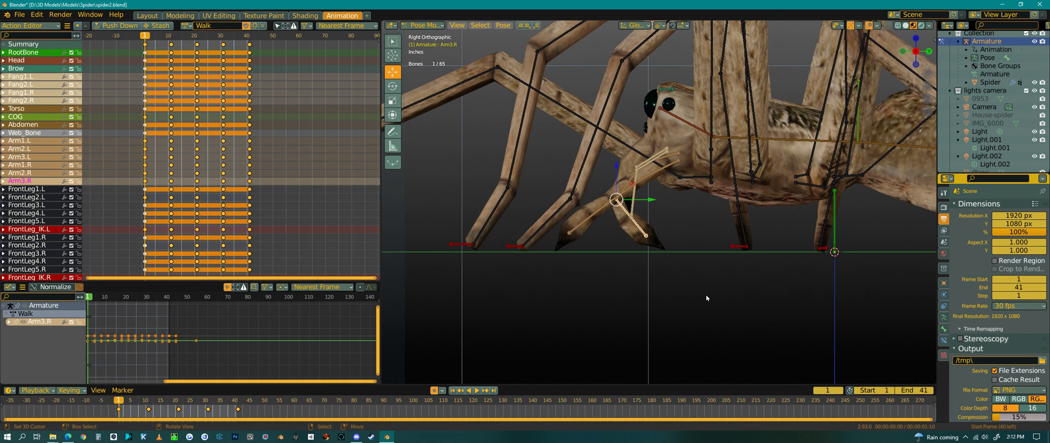
{"action": "key", "text": "Up"}
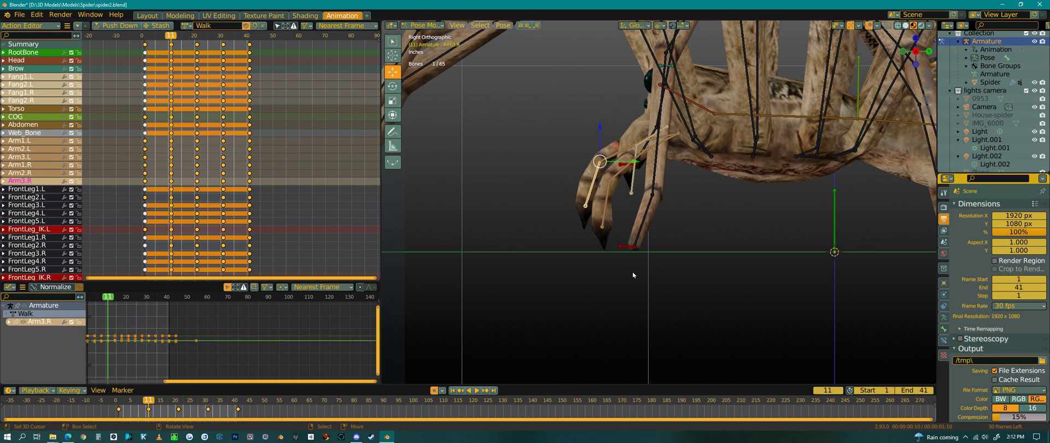
{"action": "key", "text": "r"}
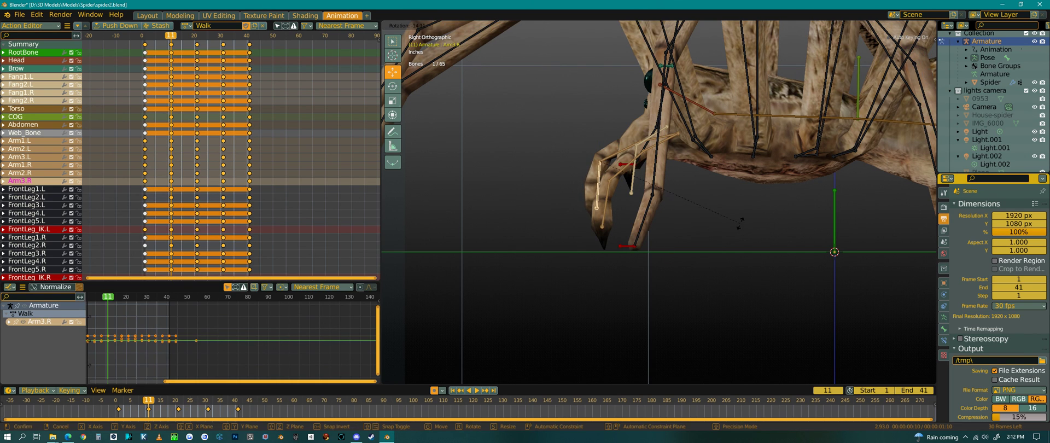
{"action": "left_click", "coordinate": [753, 265]}
{"action": "key", "text": "Down"}
{"action": "key", "text": "Up"}
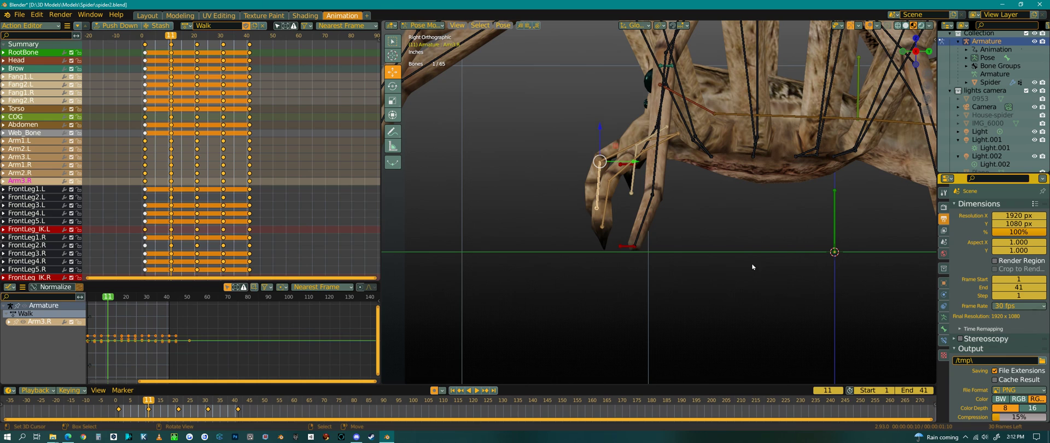
Select all six arm bones, copy their pose at frame 11 and paste it flipped at frame 31.
{"action": "left_click_drag", "start_coordinate": [578, 145], "coordinate": [619, 233]}
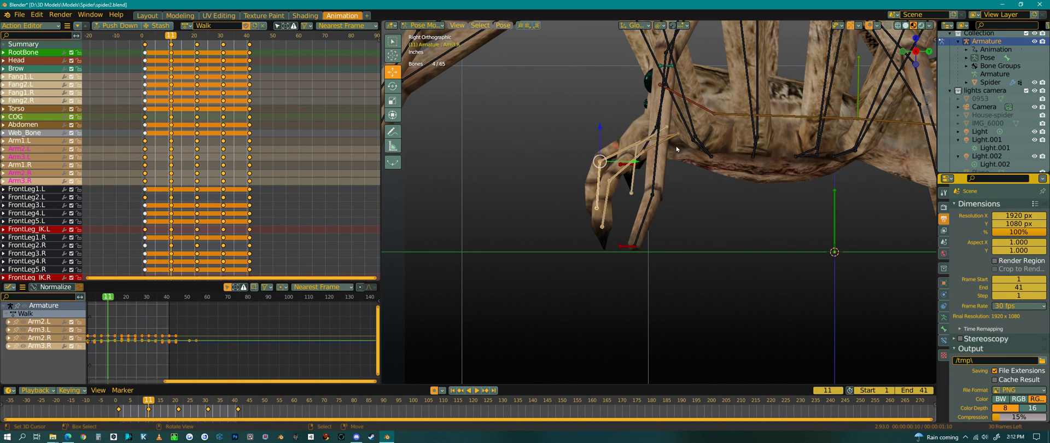
{"action": "key", "text": "b"}
{"action": "left_click_drag", "start_coordinate": [667, 131], "coordinate": [682, 143]}
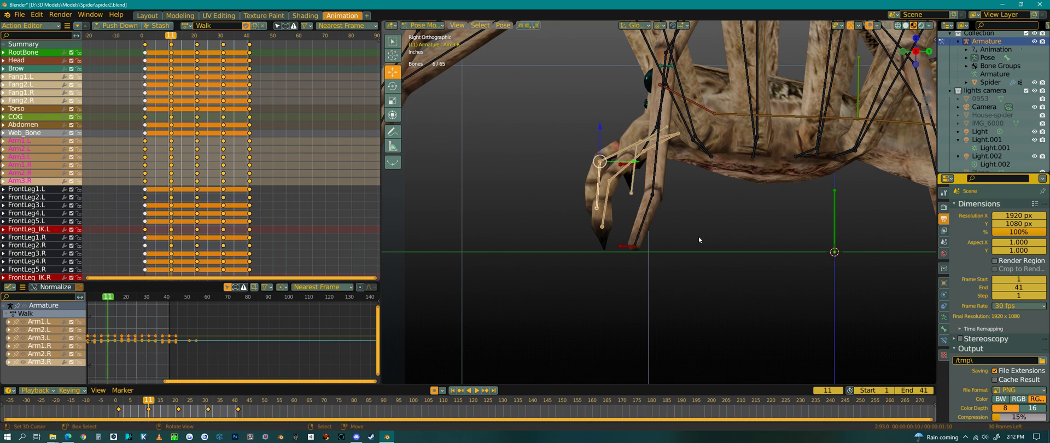
{"action": "key", "text": "ctrl+c"}
{"action": "key", "text": "Up"}
{"action": "key", "text": "Up"}
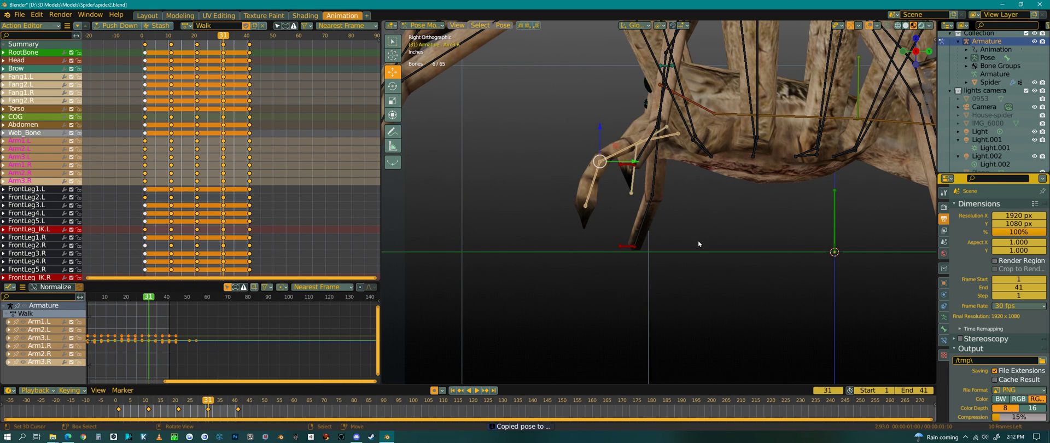
{"action": "key", "text": "ctrl+v"}
{"action": "key", "text": "Down"}
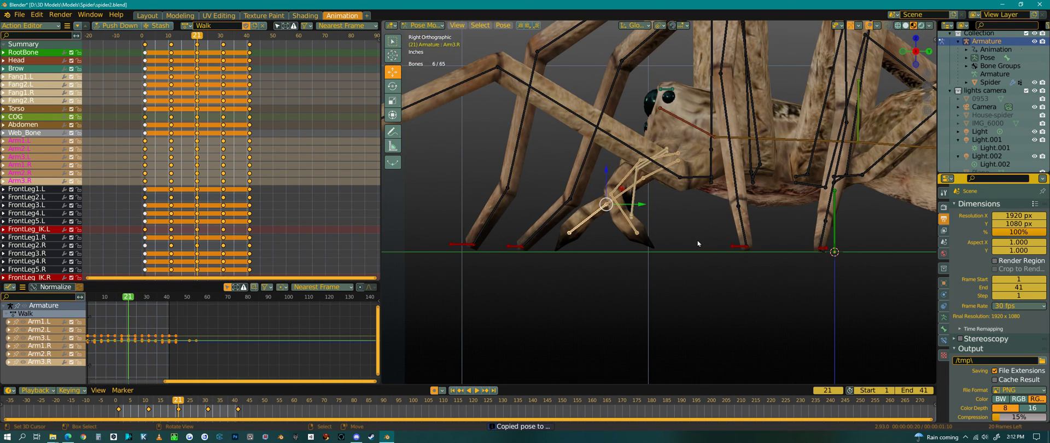
Play the walk cycle and examine the arm motion from an angled front view.
{"action": "middle_click_drag", "start_coordinate": [553, 287], "coordinate": [596, 290]}
{"action": "scroll", "coordinate": [537, 225], "scroll_direction": "down", "scroll_amount": 4}
{"action": "middle_click_drag", "start_coordinate": [505, 310], "coordinate": [568, 314]}
{"action": "left_click", "coordinate": [478, 391]}
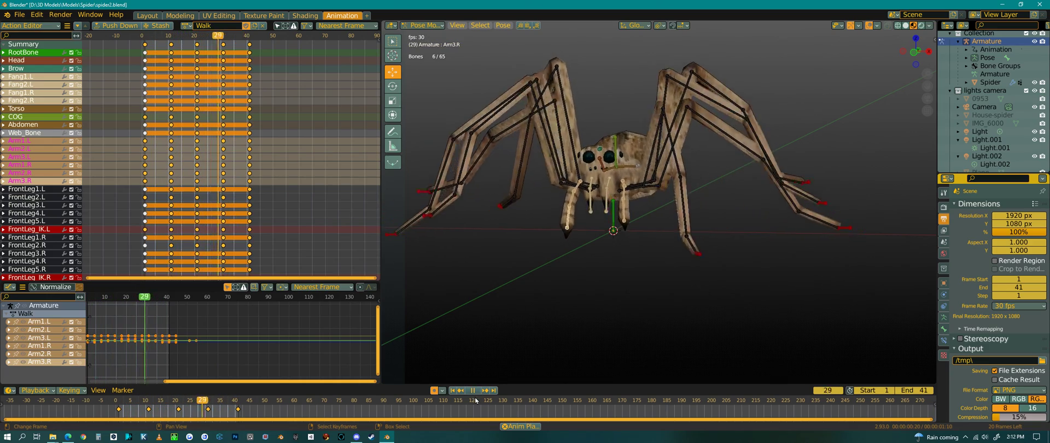
{"action": "key", "text": "space"}
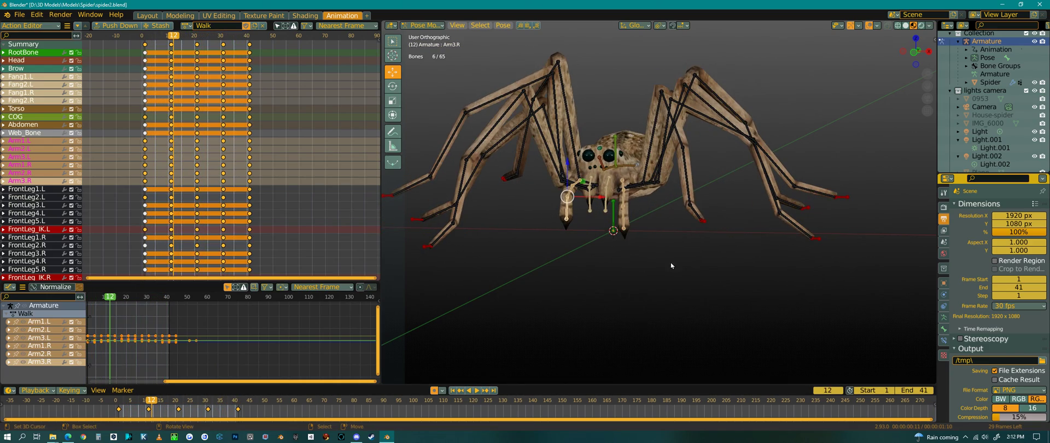
Copy the pose of the six arm bones at frame 1 and paste it at frame 41.
{"action": "middle_click_drag", "start_coordinate": [671, 266], "coordinate": [612, 274]}
{"action": "key", "text": "shift+Left"}
{"action": "key", "text": "ctrl+c"}
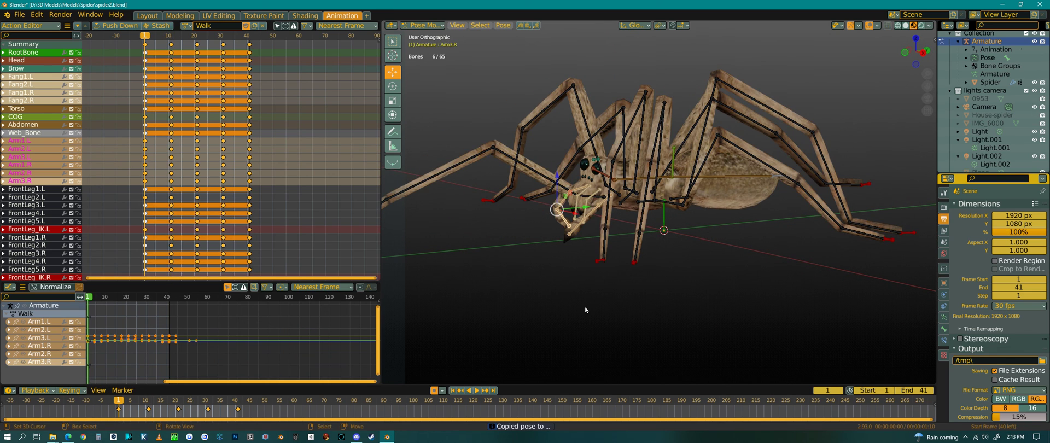
{"action": "key", "text": "shift+Right"}
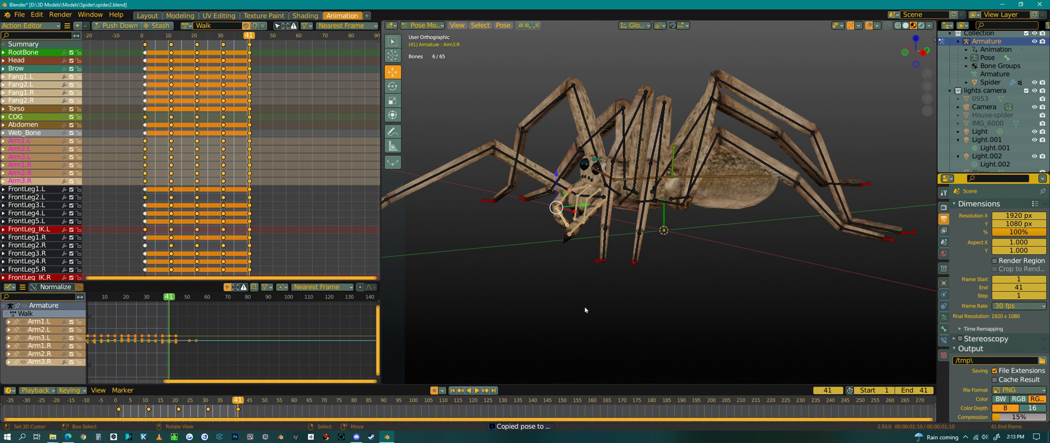
{"action": "key", "text": "ctrl+v"}
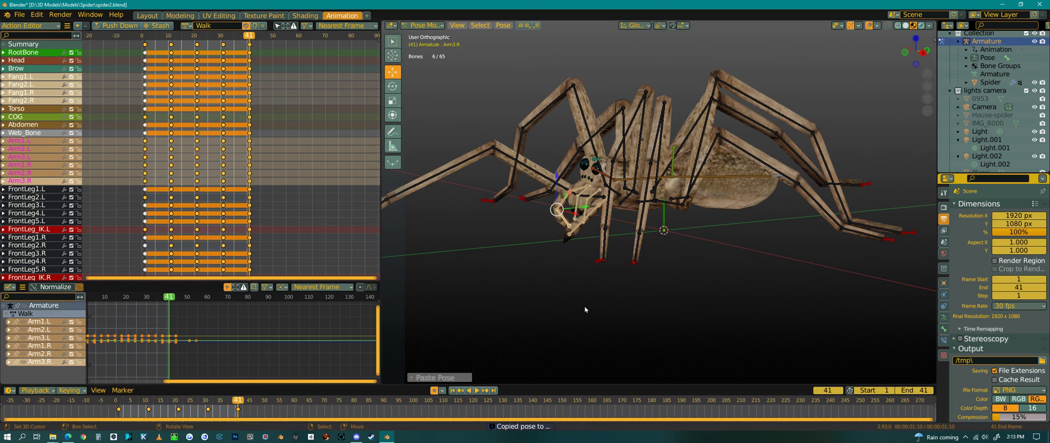
Play the walk cycle again and examine how the arms loop from several angles.
{"action": "left_click", "coordinate": [476, 392]}
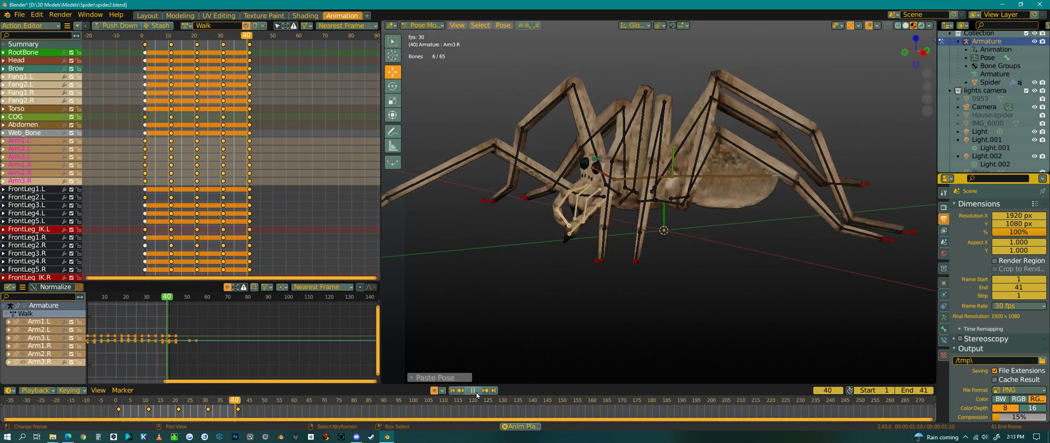
{"action": "middle_click_drag", "start_coordinate": [563, 263], "coordinate": [661, 267]}
{"action": "key", "text": "space"}
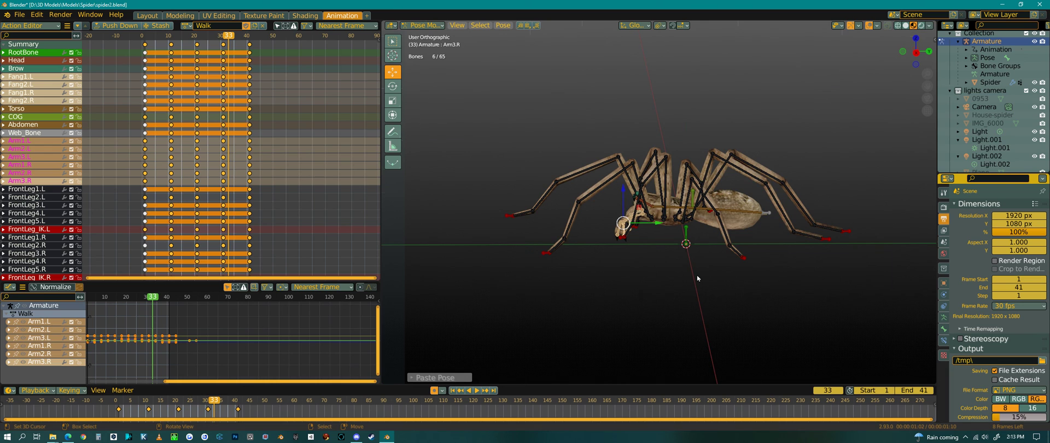
Step back through the keyframes in the right side view and select the Abdomen bone at frame 11.
{"action": "key", "text": "KP_3"}
{"action": "middle_click_drag", "start_coordinate": [783, 247], "coordinate": [653, 226], "text": "shift"}
{"action": "scroll", "coordinate": [526, 177], "scroll_direction": "up", "scroll_amount": 2}
{"action": "key", "text": "Down"}
{"action": "key", "text": "Down"}
{"action": "key", "text": "Down"}
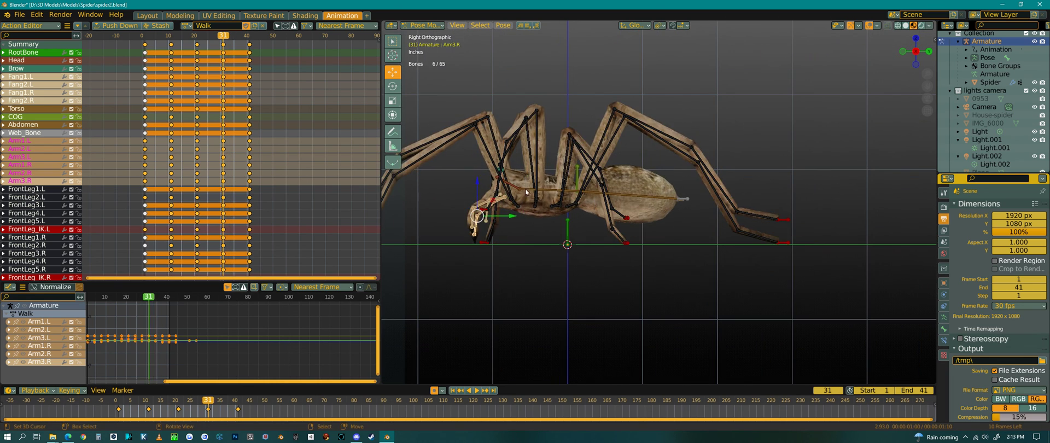
{"action": "left_click", "coordinate": [656, 202]}
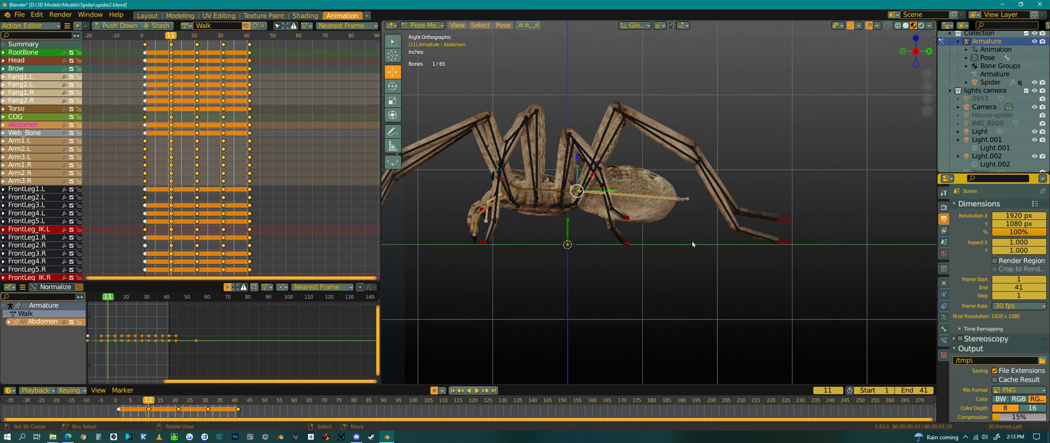
Compare the abdomen between frames 1 and 11, and rotate the Abdomen bone's rear end slightly upward at frame 1.
{"action": "key", "text": "shift+Left"}
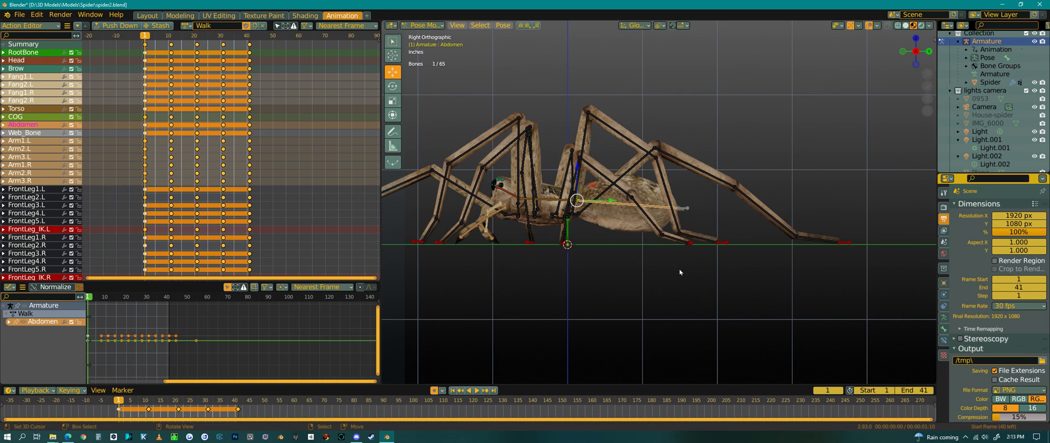
{"action": "key", "text": "Down"}
{"action": "key", "text": "Up"}
{"action": "key", "text": "Down"}
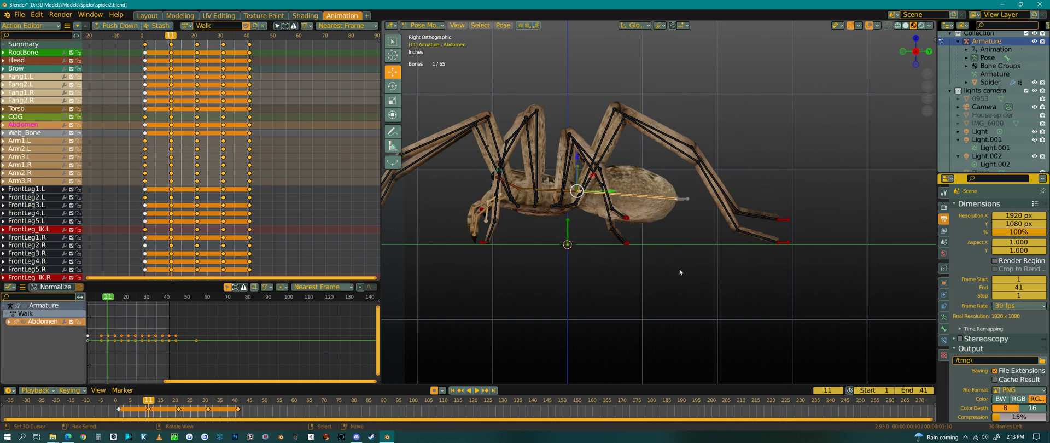
{"action": "key", "text": "shift+Left"}
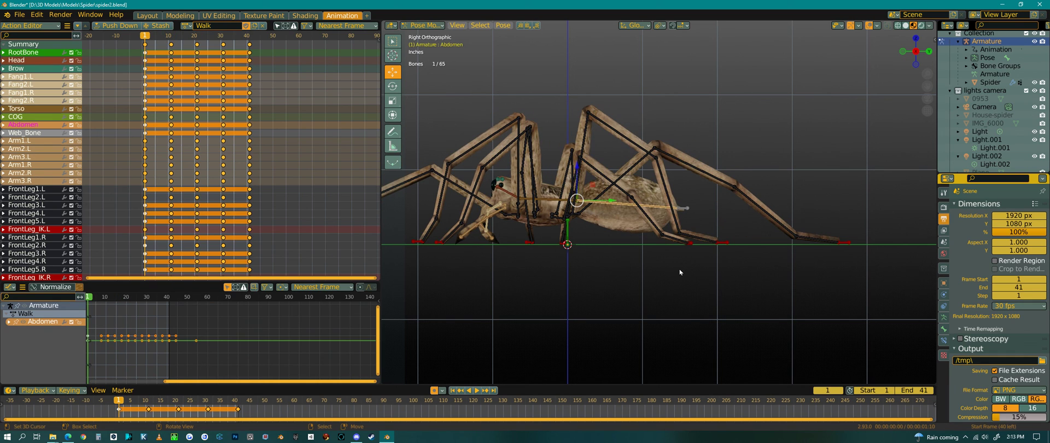
{"action": "key", "text": "r"}
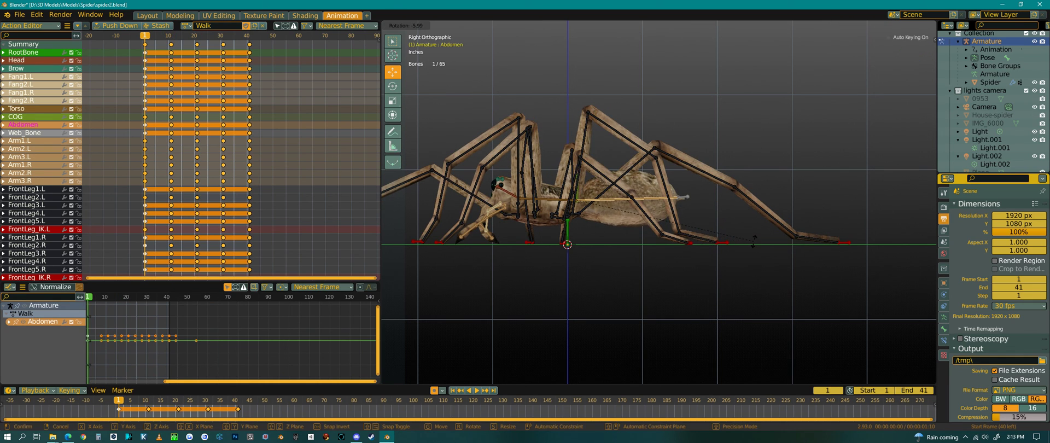
{"action": "left_click", "coordinate": [753, 240]}
Copy the Abdomen bone's pose at frame 1 and paste it at frames 21 and 41.
{"action": "key", "text": "ctrl+c"}
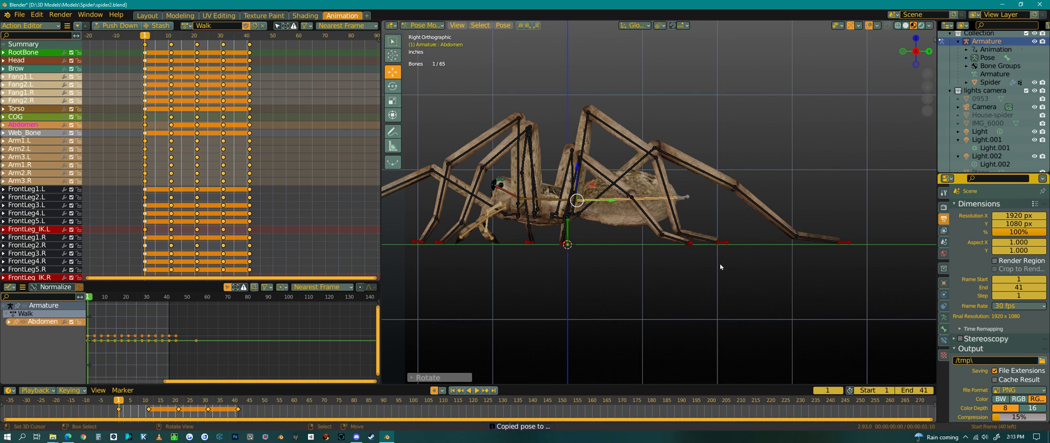
{"action": "key", "text": "Up"}
{"action": "key", "text": "Up"}
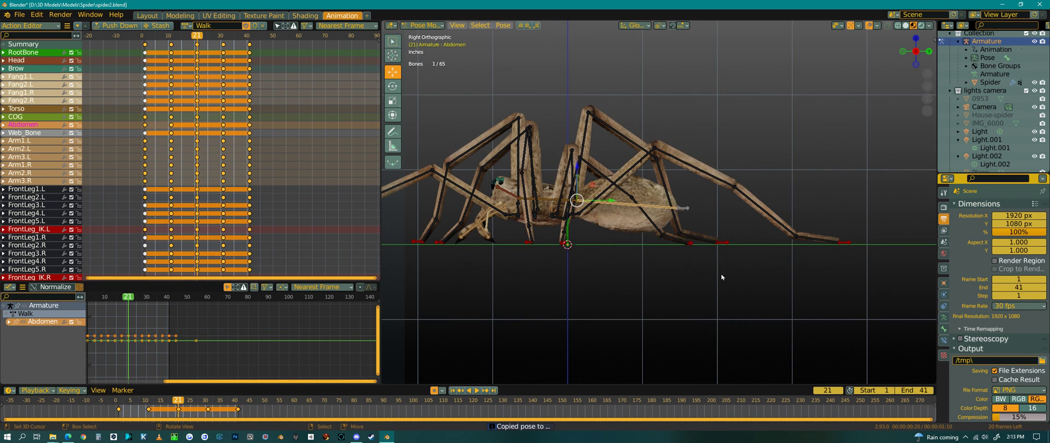
{"action": "key", "text": "shift+Right"}
{"action": "key", "text": "ctrl+v"}
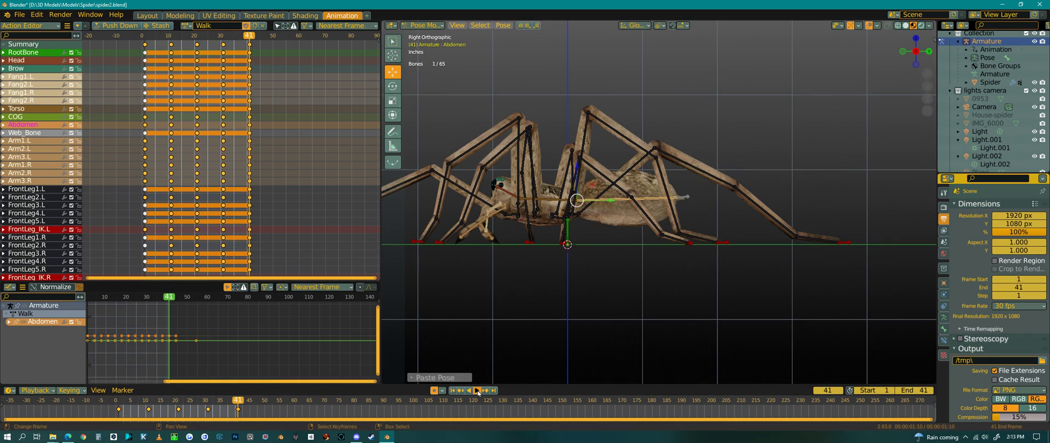
Play the looping walk cycle and examine the spider's motion from above, behind, the side and the front.
{"action": "middle_click_drag", "start_coordinate": [505, 375], "coordinate": [666, 30]}
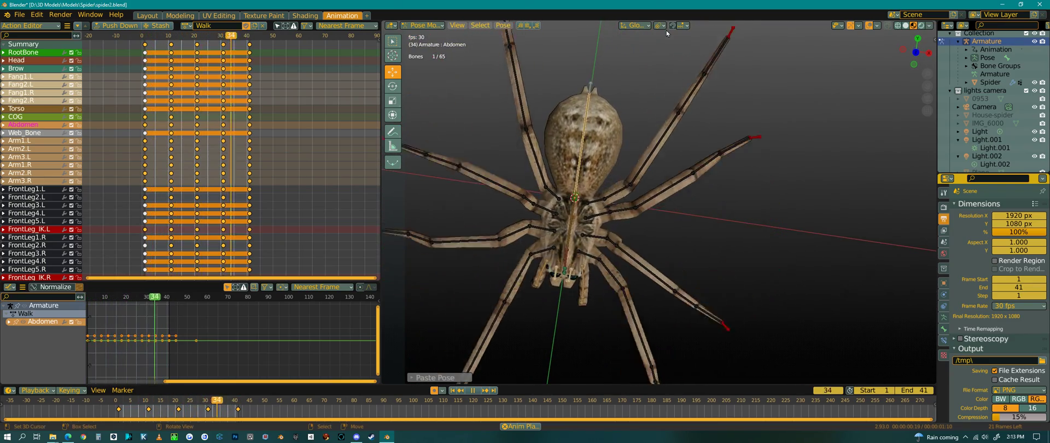
{"action": "middle_click_drag", "start_coordinate": [640, 197], "coordinate": [764, 208]}
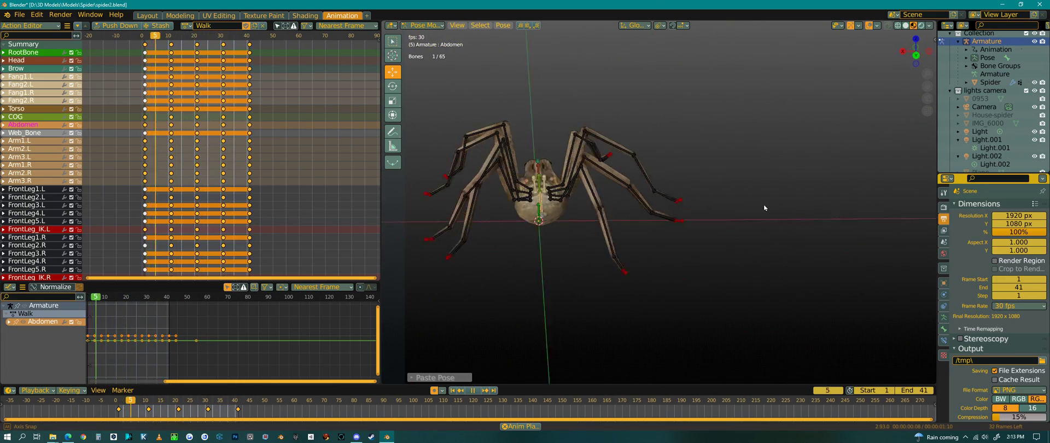
{"action": "middle_click_drag", "start_coordinate": [540, 199], "coordinate": [711, 215]}
{"action": "middle_click_drag", "start_coordinate": [711, 216], "coordinate": [705, 217]}
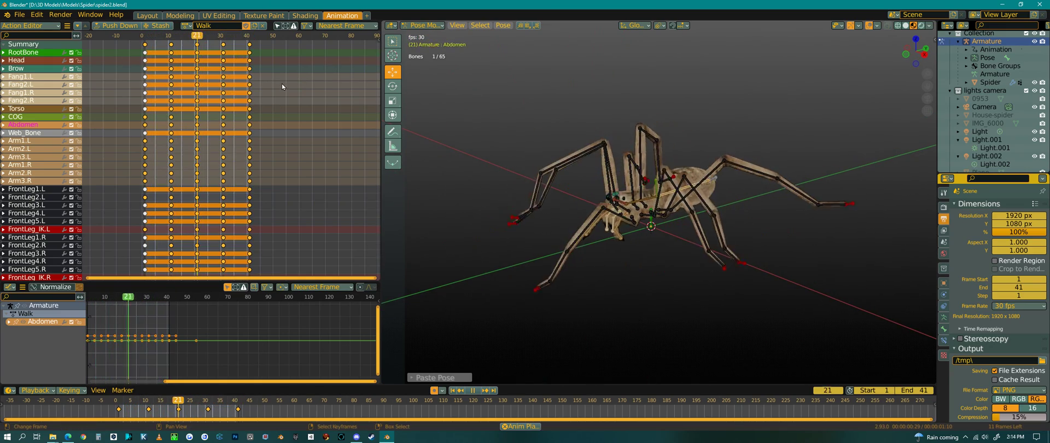
{"action": "middle_click_drag", "start_coordinate": [601, 225], "coordinate": [568, 215]}
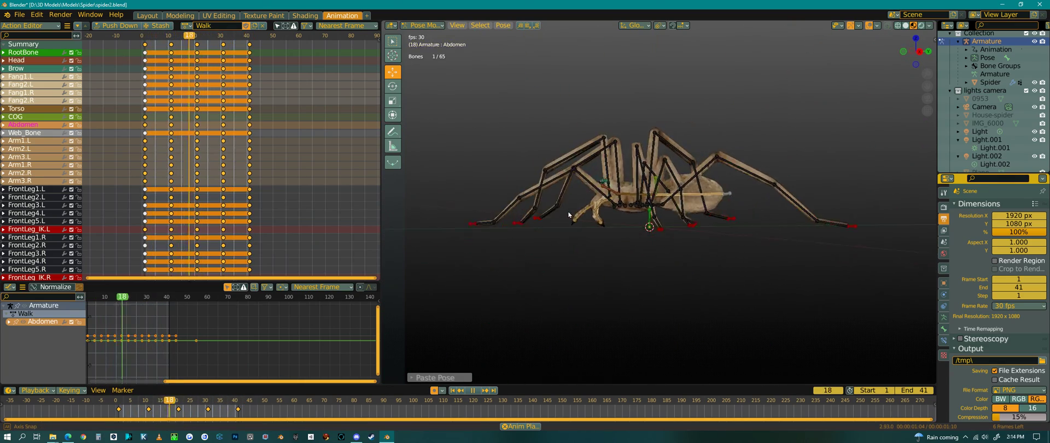
{"action": "middle_click_drag", "start_coordinate": [594, 259], "coordinate": [638, 248]}
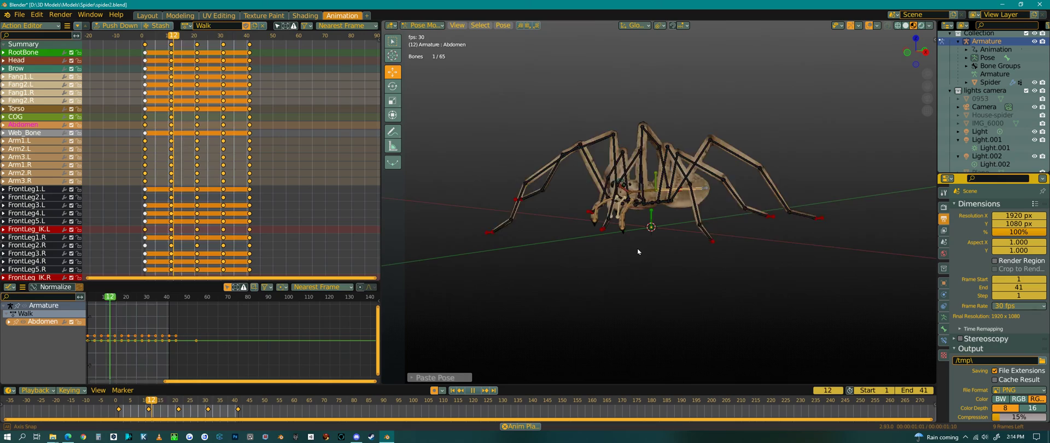